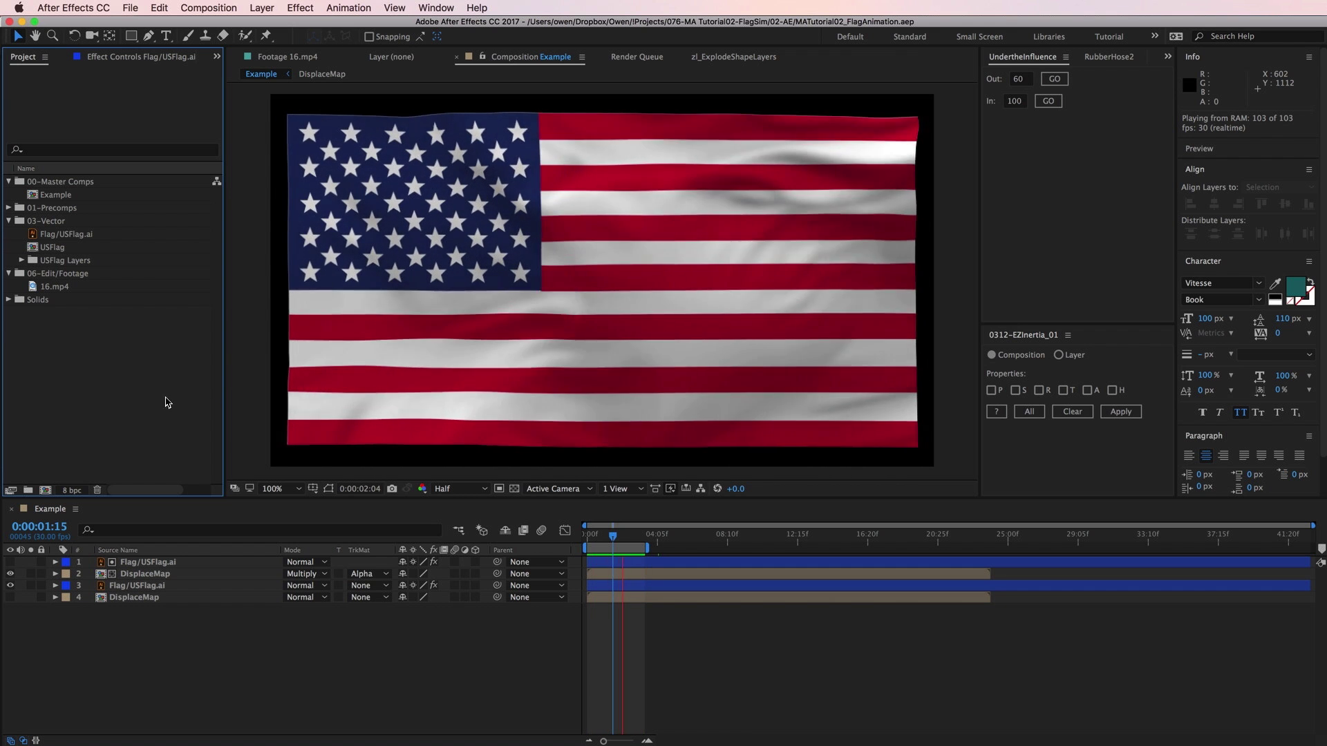
Step: Start a new composition, bringing up Composition Settings at 1920×1080, 30 fps
left_click(46, 489)
Step: Name the comp 'Flag Animation', add USFlag.ai to it, and file it under 00-Master Comps
type("F")
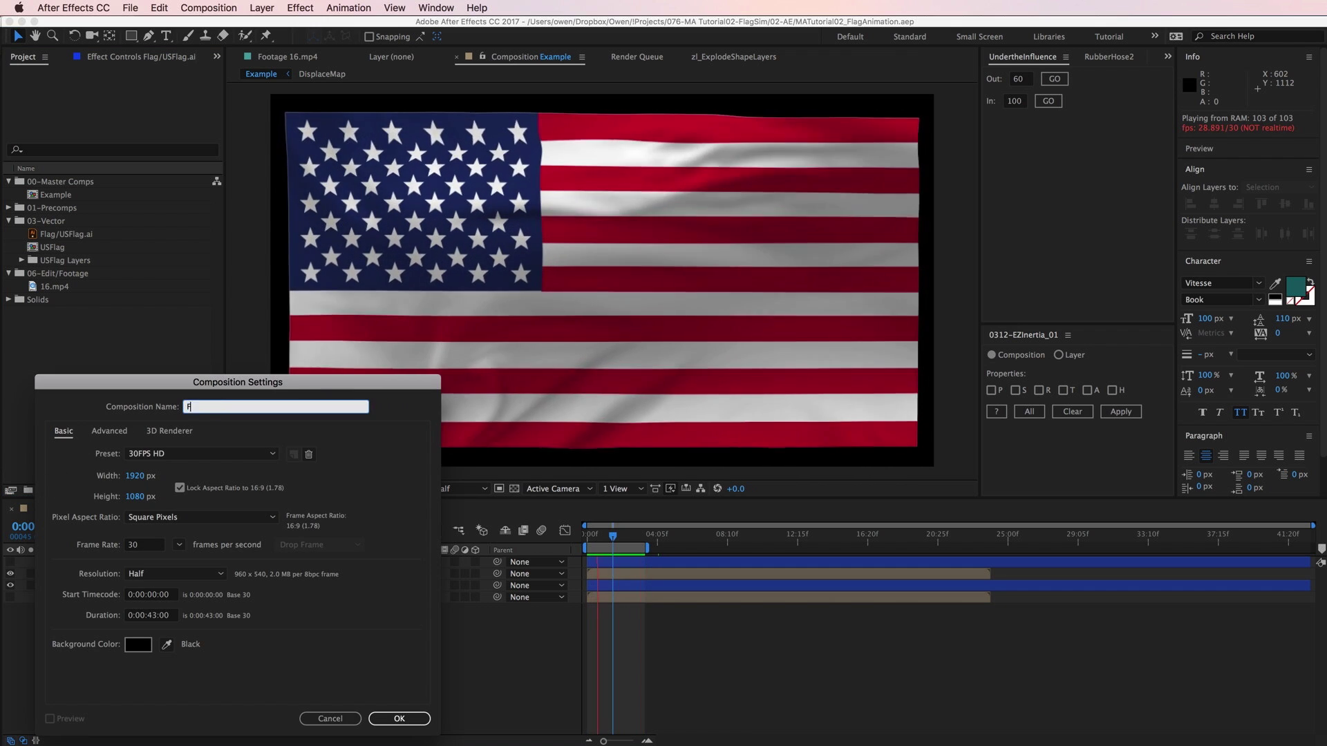
type("lag Animation")
key("Return")
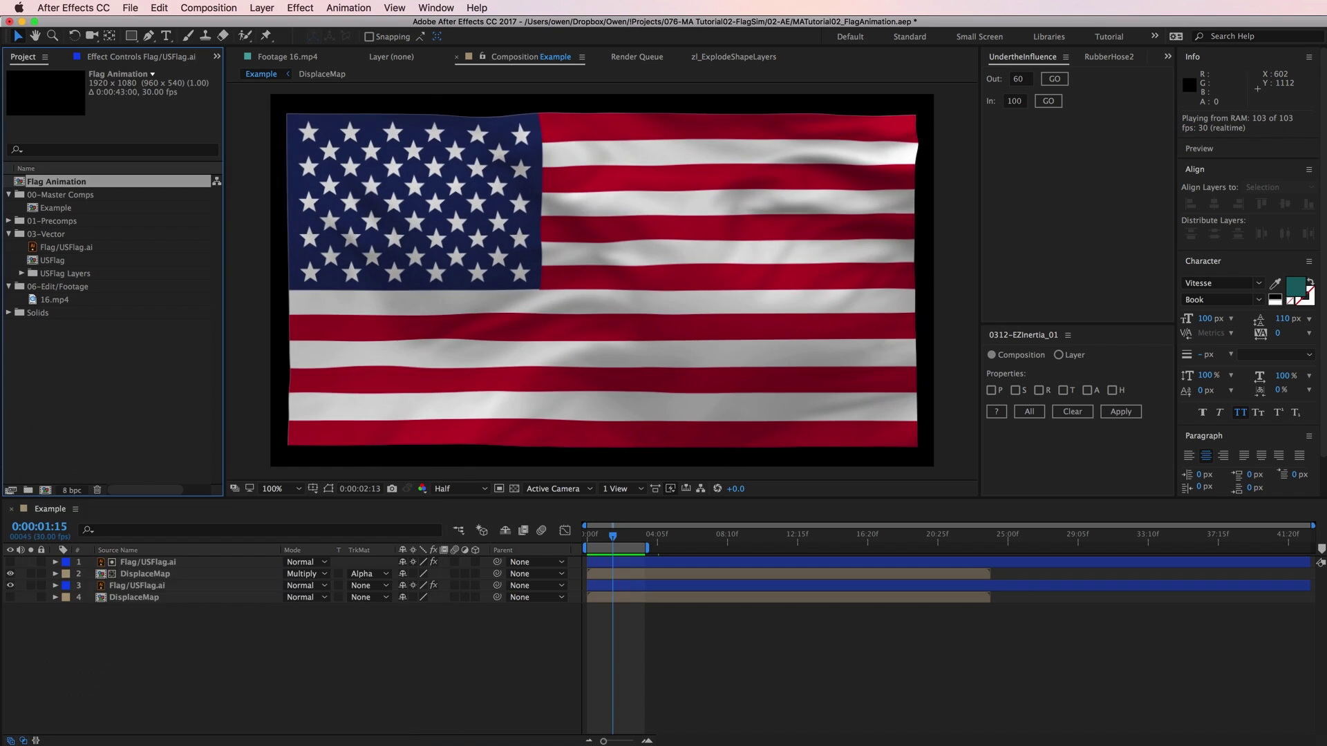
left_click_drag(54, 240, 156, 625)
left_click_drag(62, 303, 66, 186)
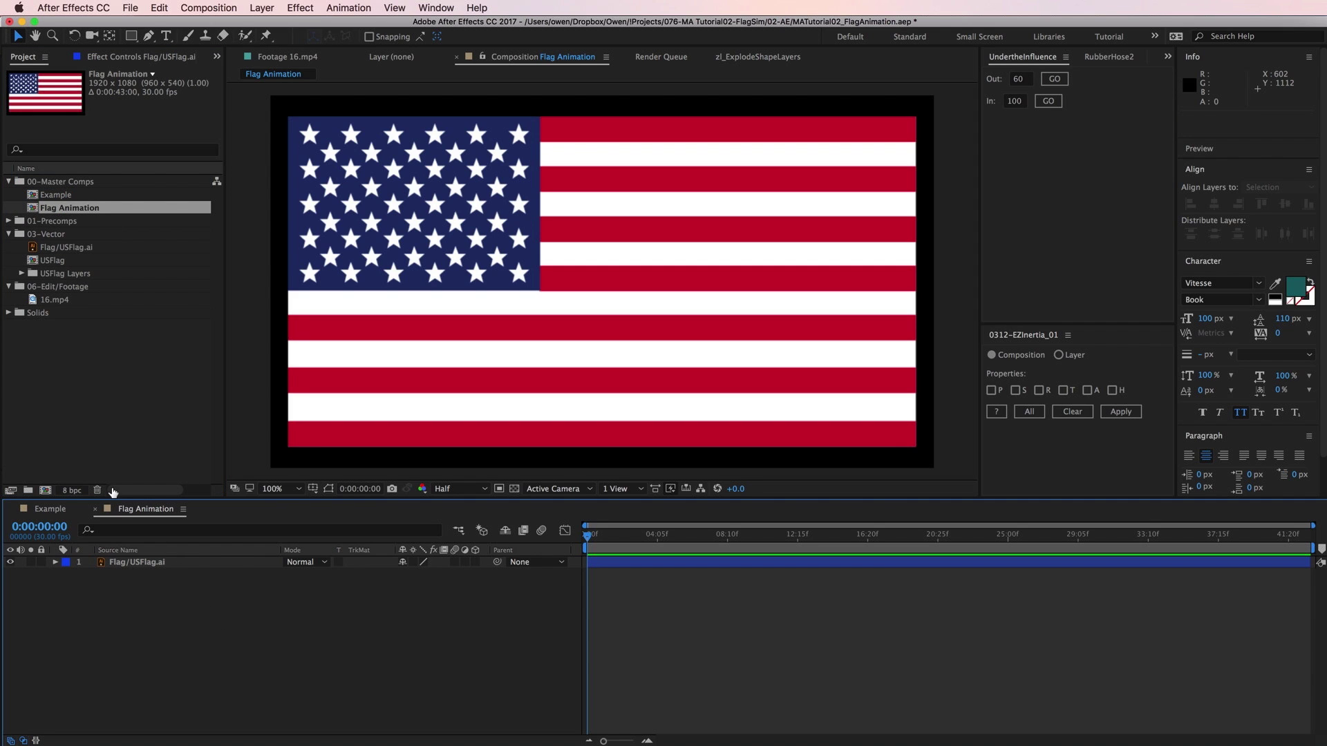
Step: Preview the 16.mp4 cloth footage and place it as a layer below the flag artwork
left_click(51, 302)
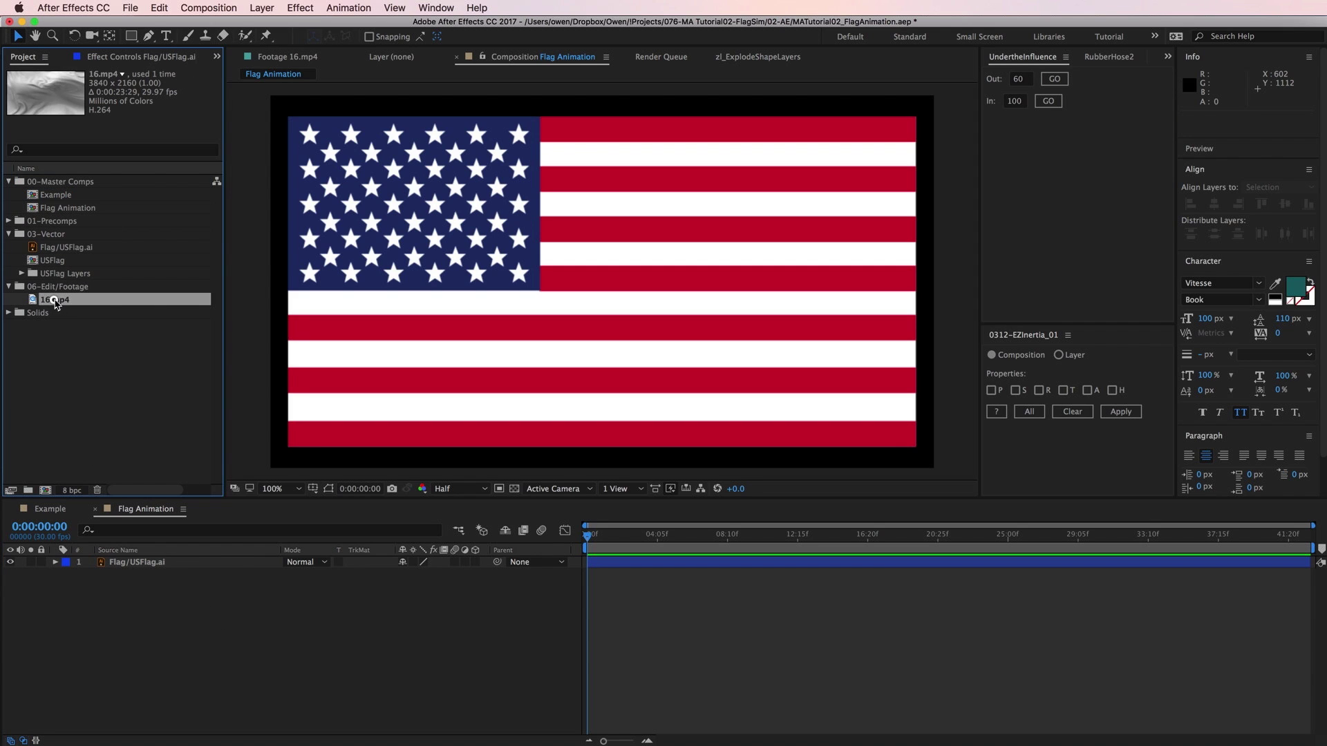
double_click(55, 302)
left_click(371, 459)
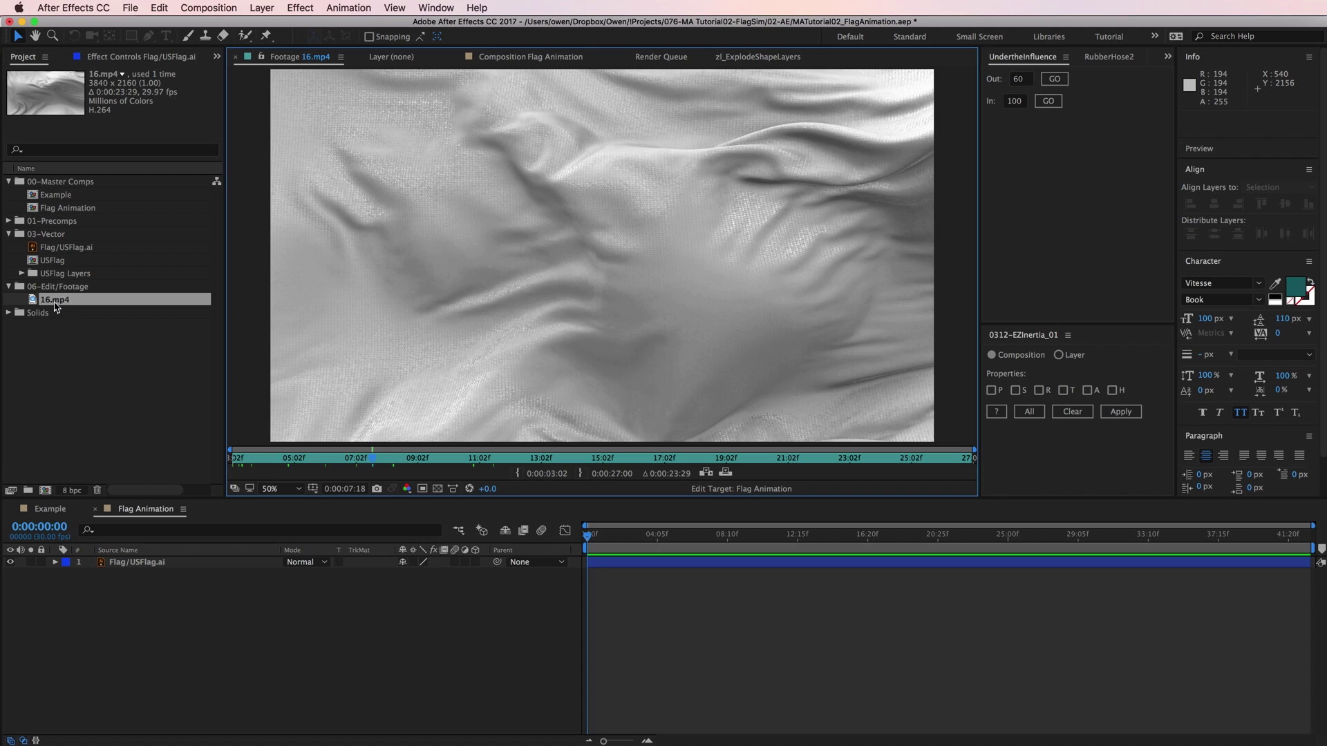
left_click_drag(59, 306, 127, 613)
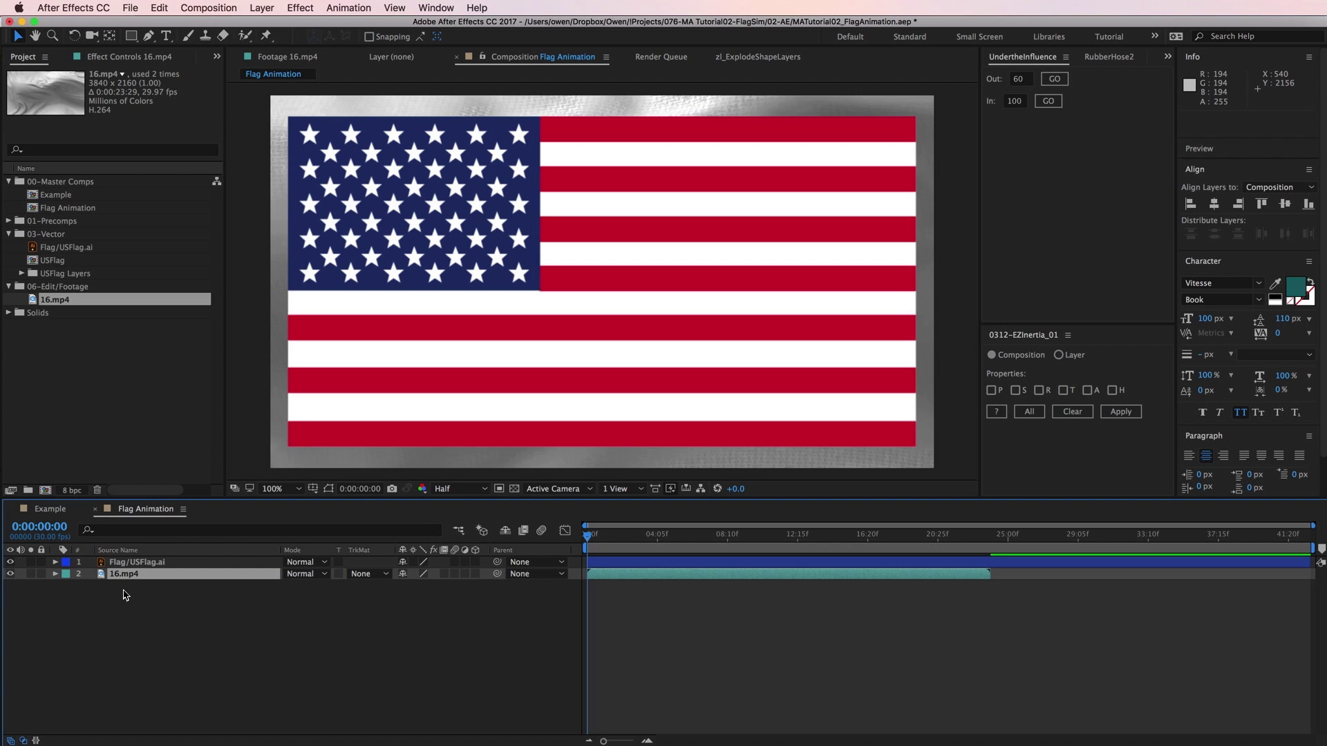
right_click(158, 581)
Step: Apply Transform > Fit to Comp to the 16.mp4 layer
mouse_move(268, 336)
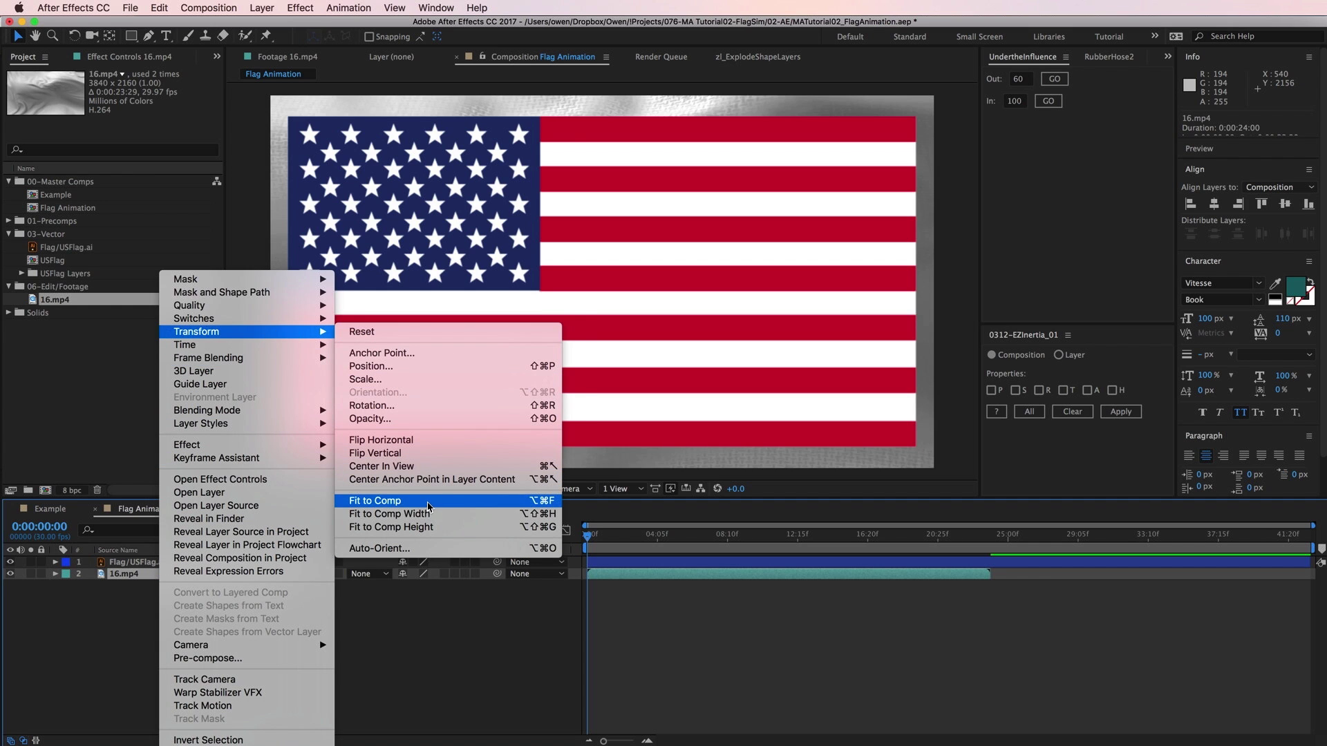
left_click(429, 507)
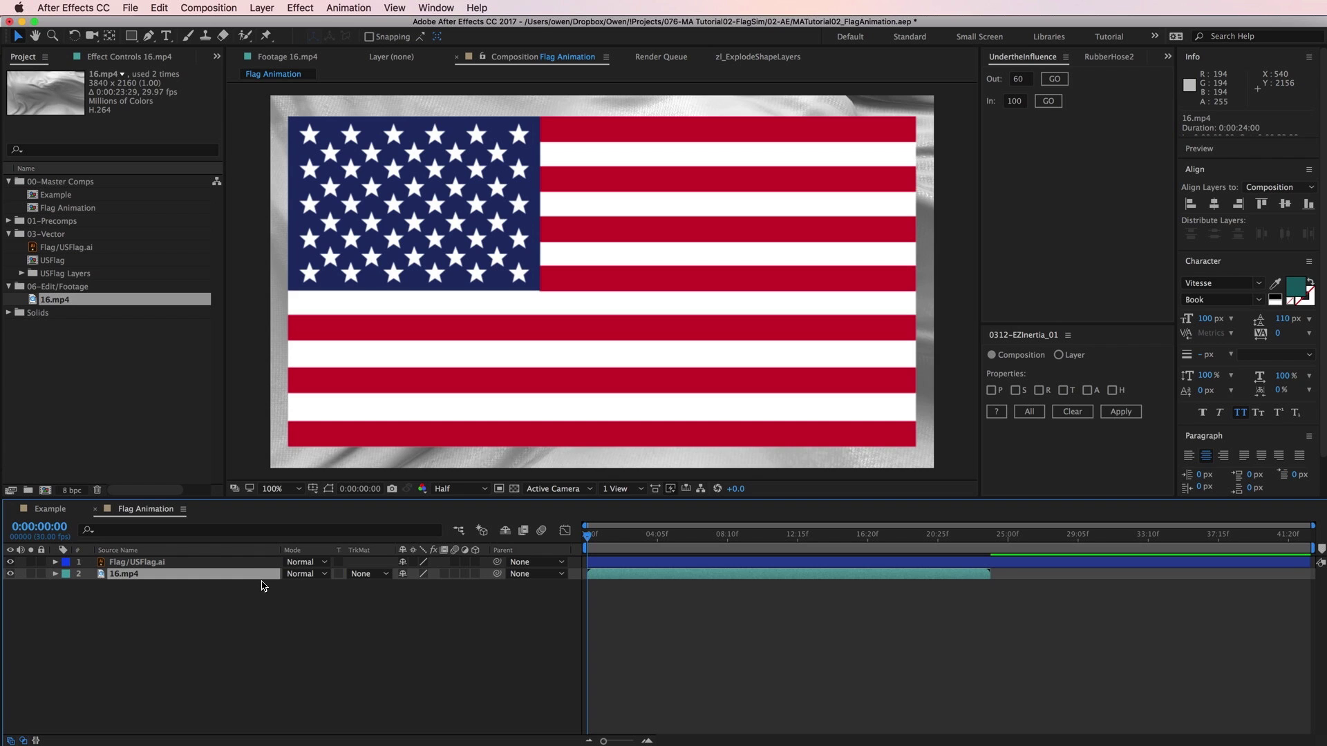
key("super+shift+c")
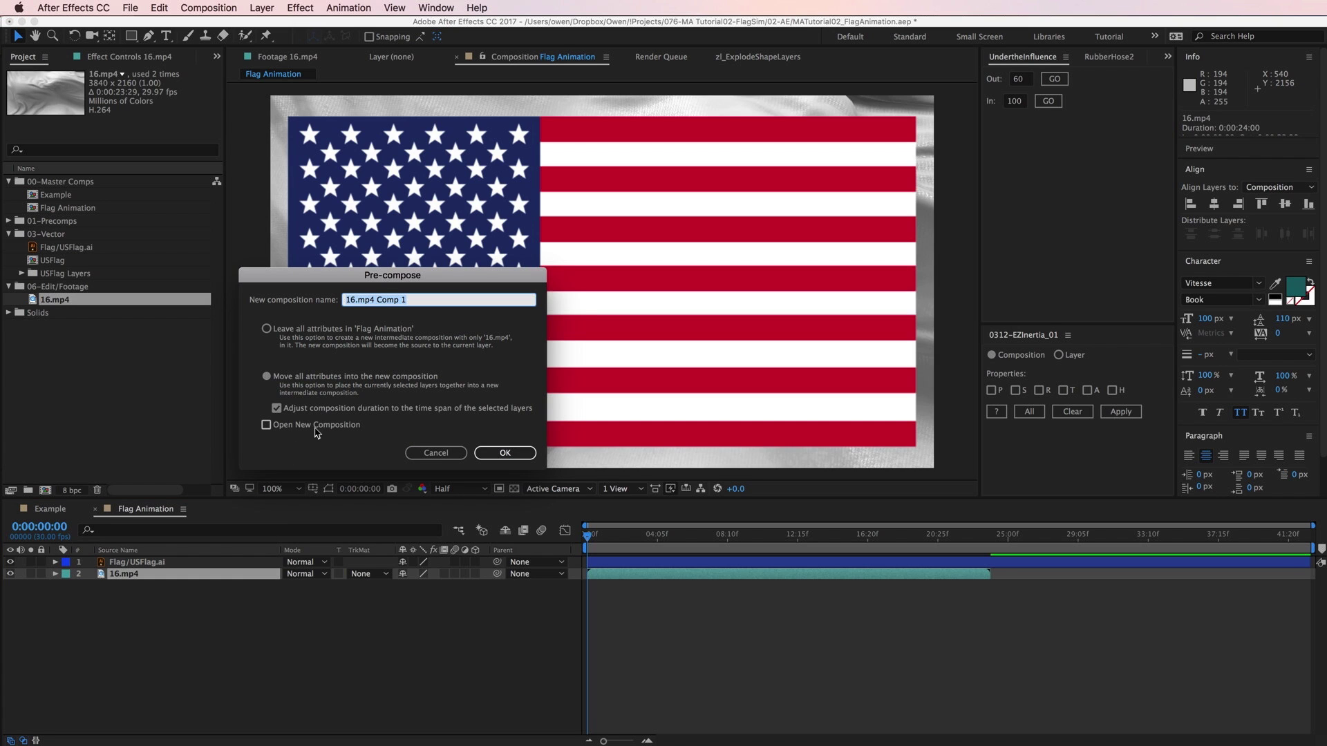
Step: Precompose the cloth layer as 'Displacement Map' and turn off its visibility
type("Displacement Map")
left_click(503, 453)
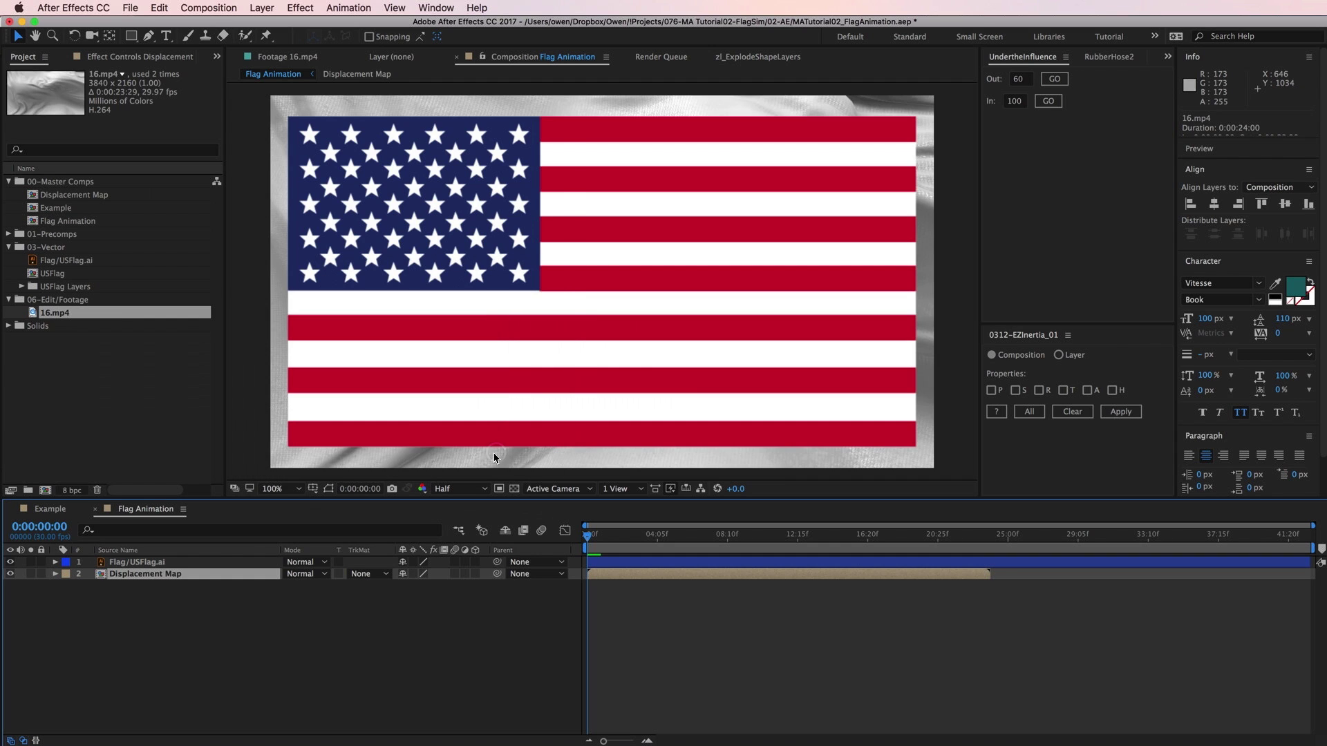
left_click(10, 575)
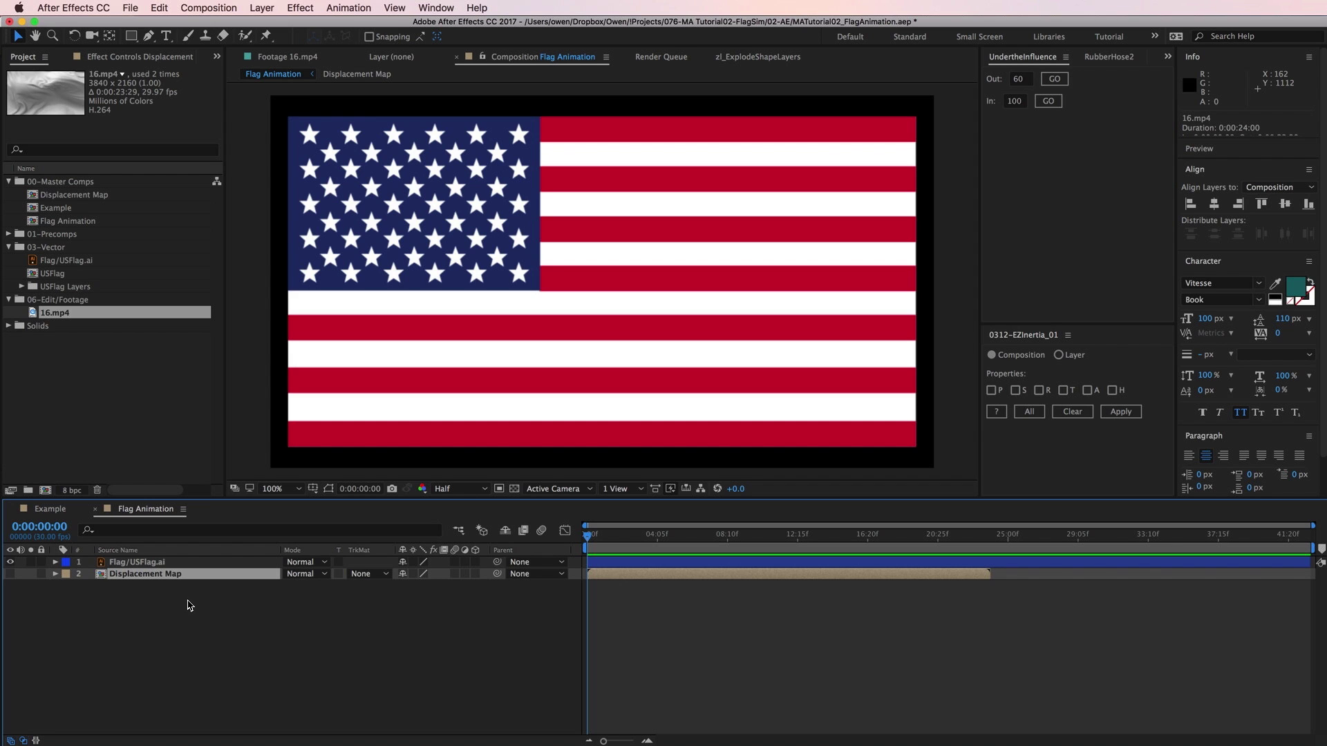
Step: Add Effect > Distort > Displacement Map to the Flag/USFlag.ai layer
left_click(152, 561)
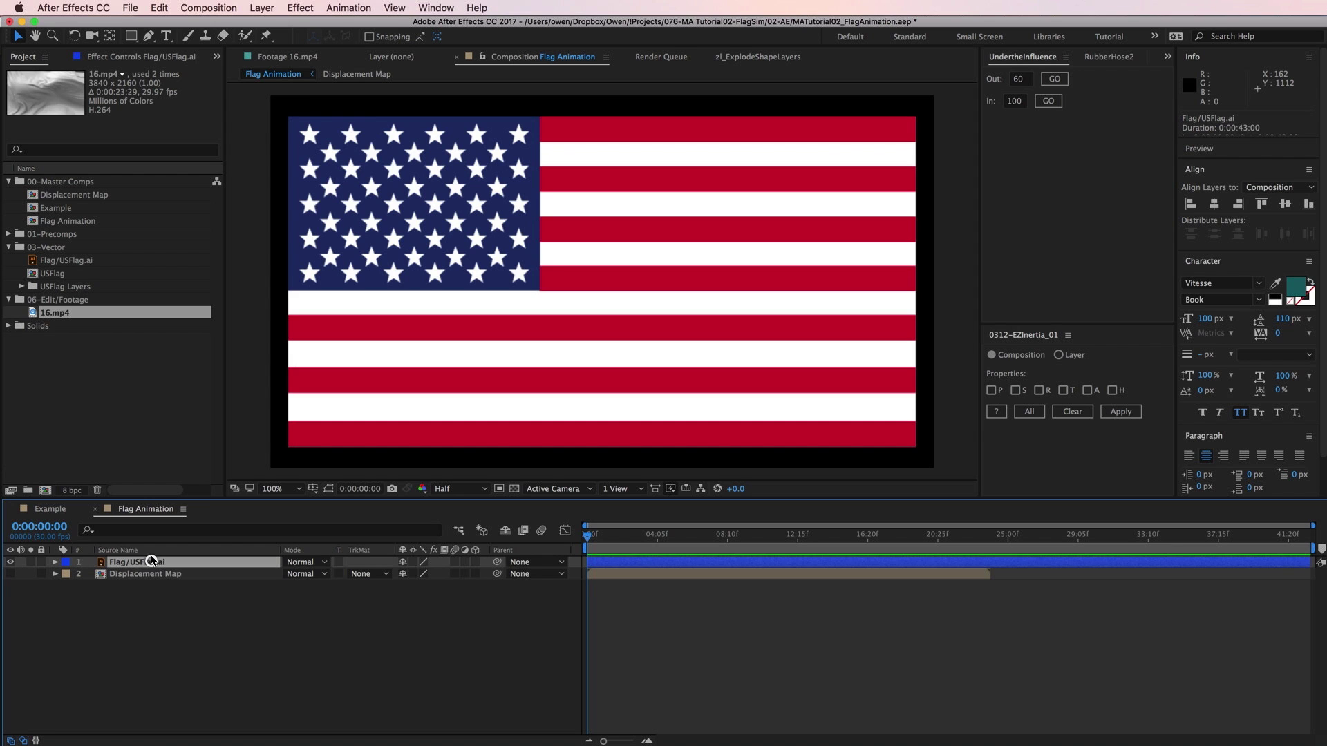
left_click(300, 8)
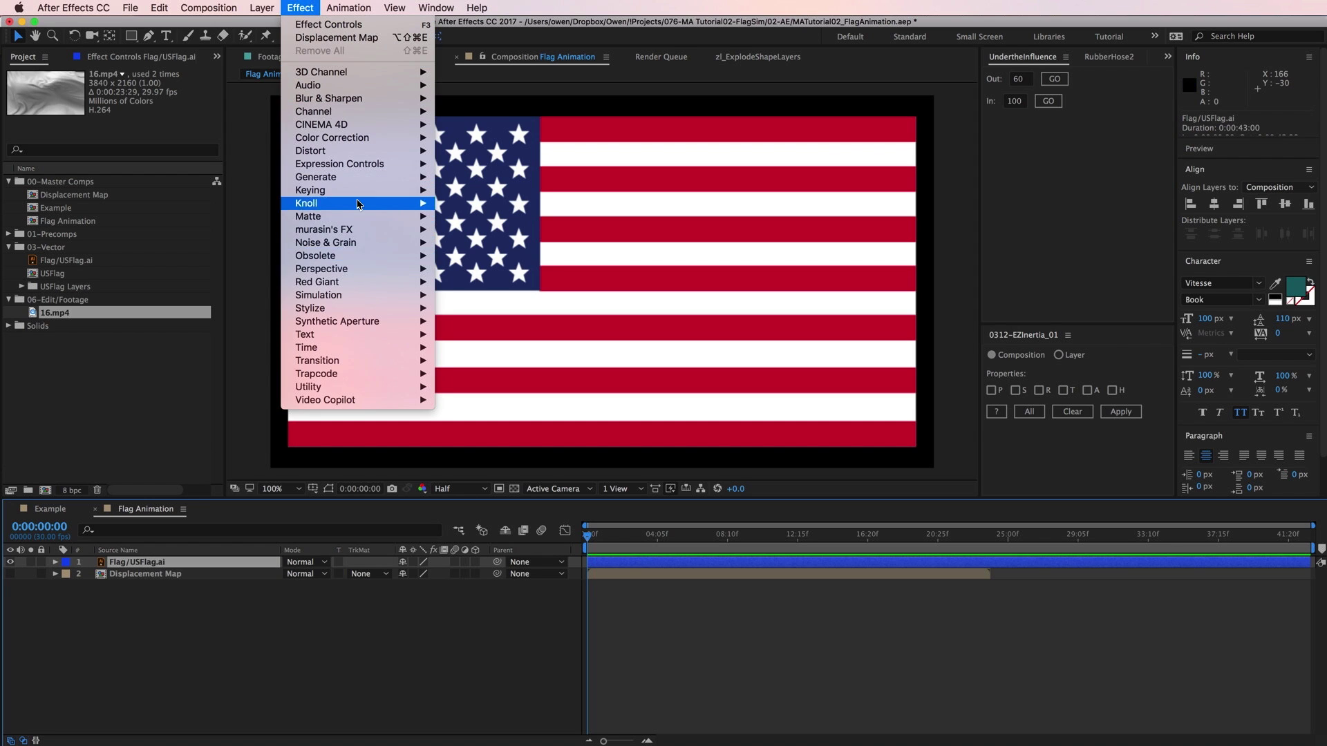
mouse_move(345, 152)
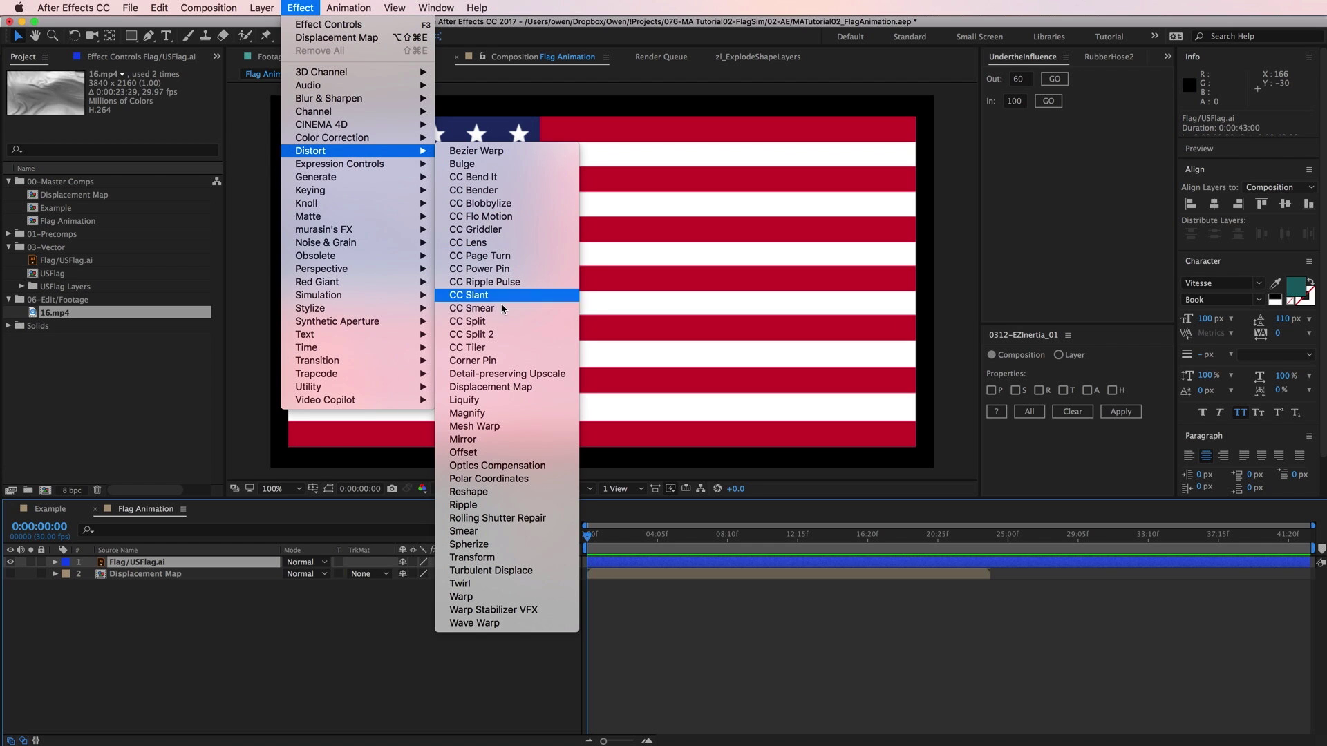
left_click(541, 392)
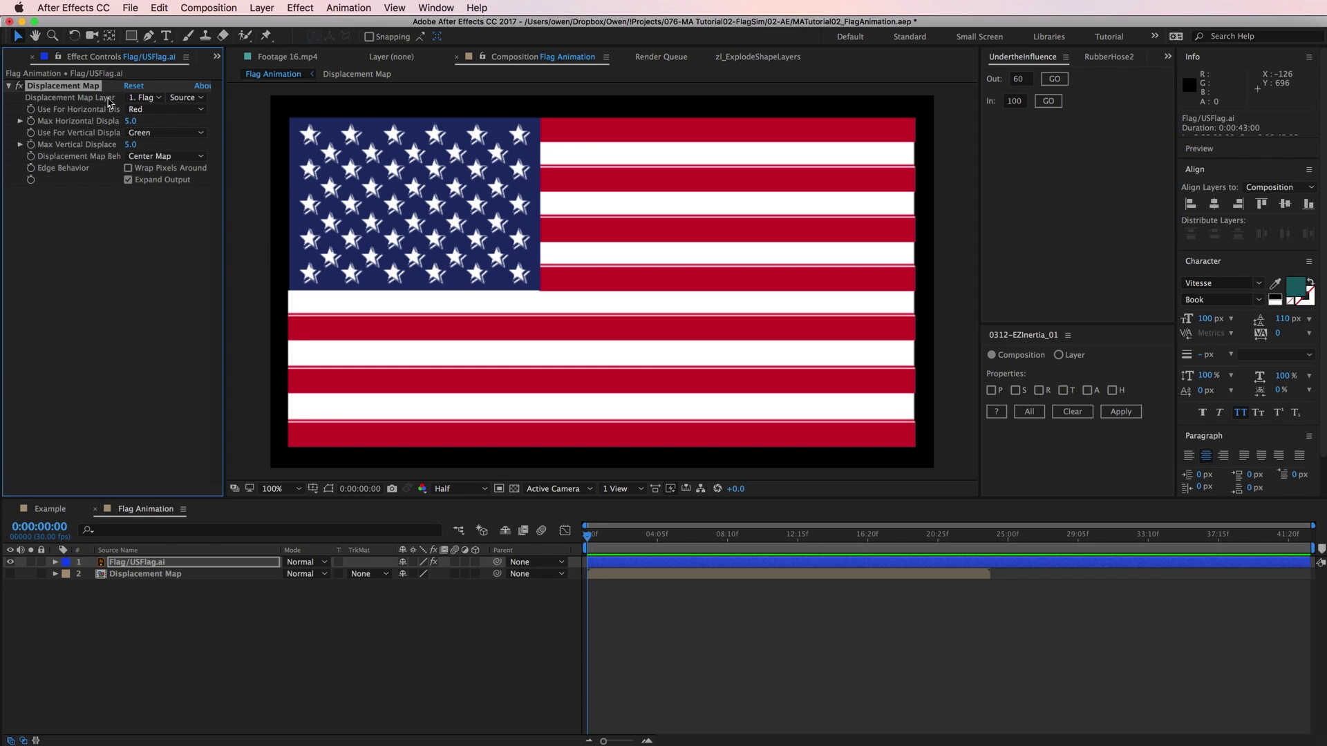
left_click(146, 97)
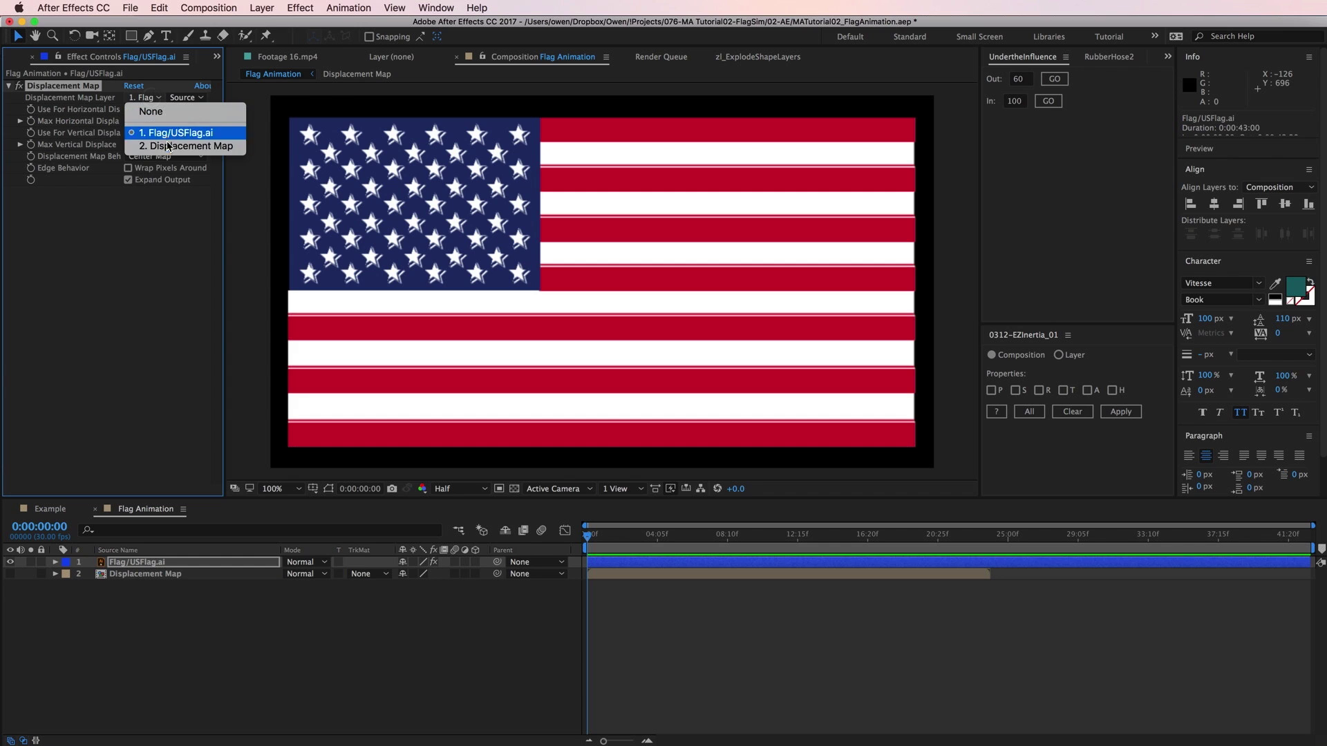
Step: Set the displacement source to the Displacement Map layer, using Luminance for both channels
left_click(170, 146)
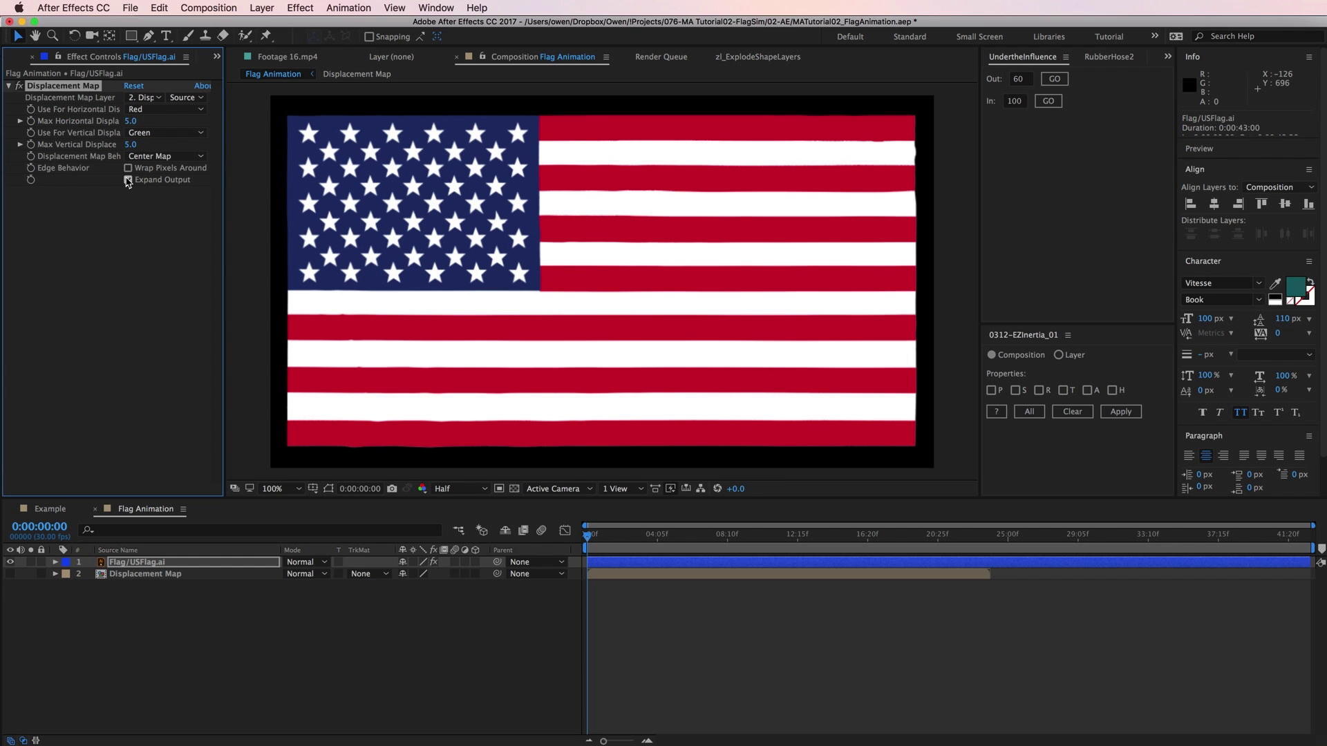
left_click(160, 109)
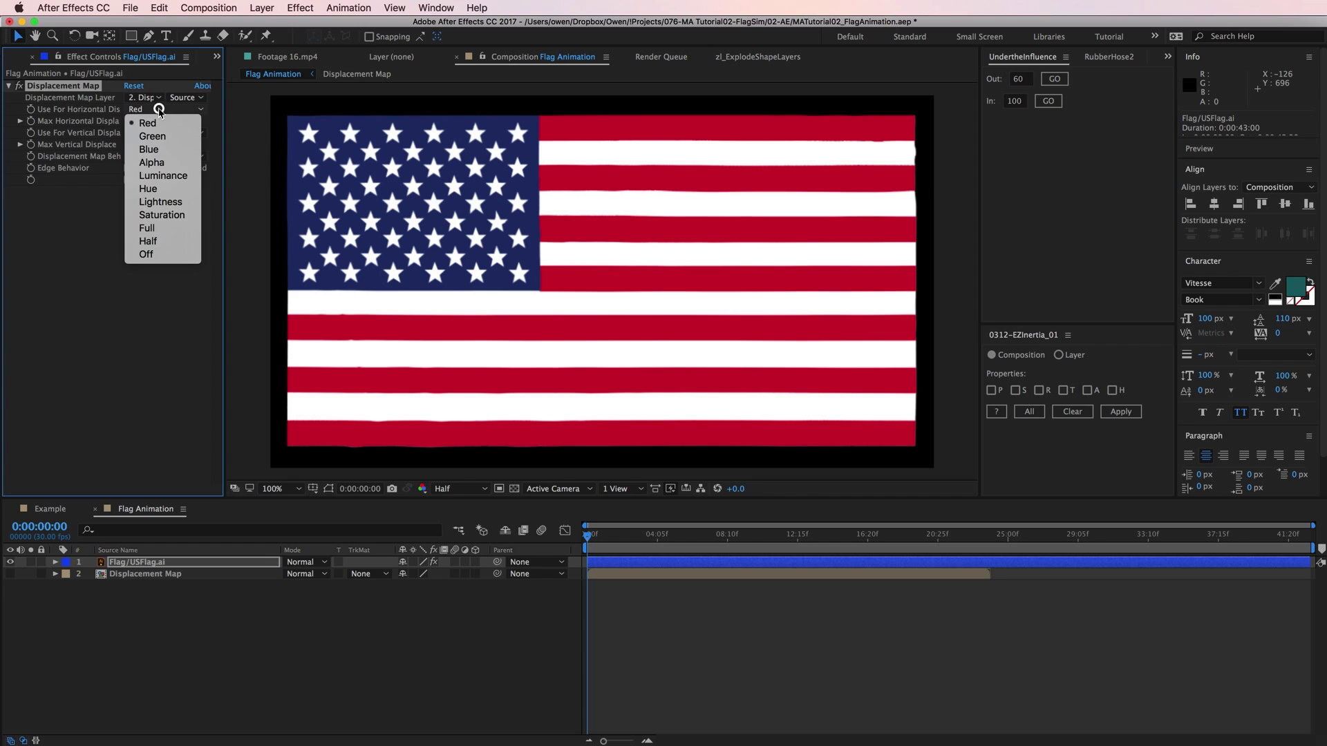
left_click(159, 176)
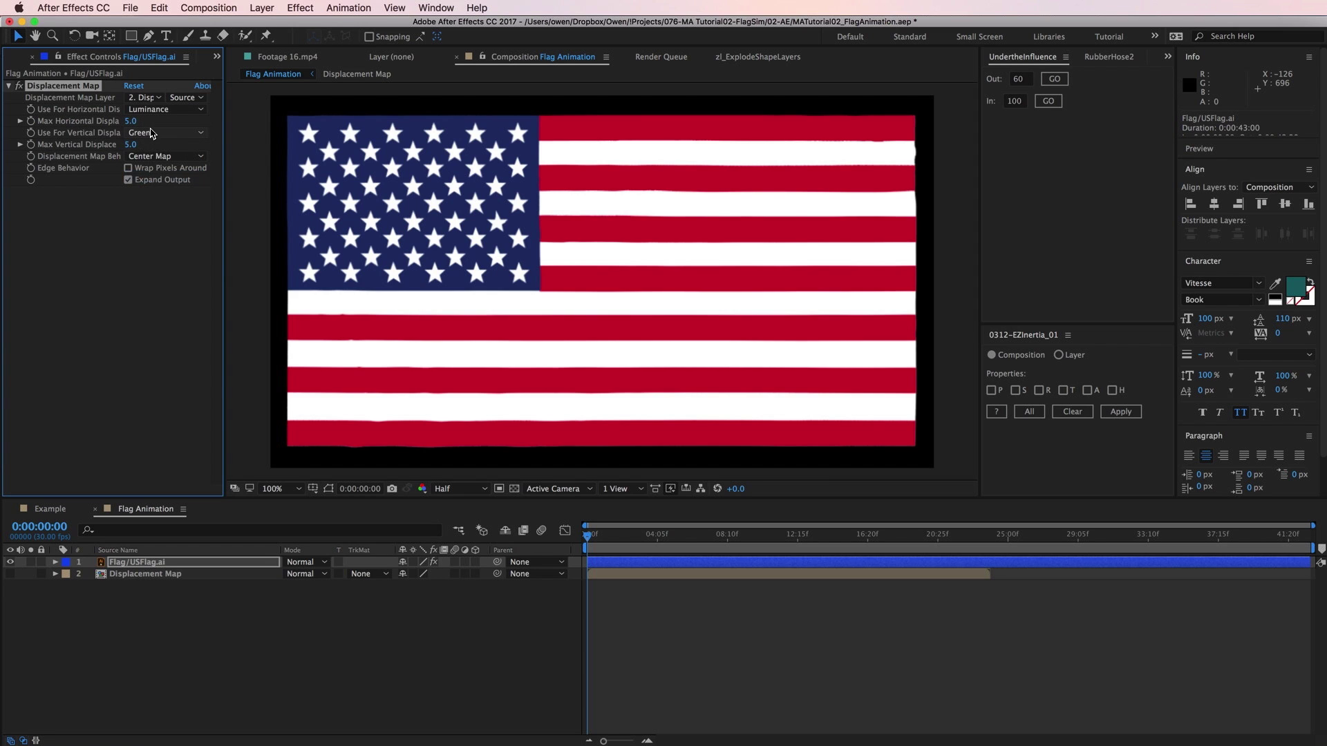
left_click(160, 133)
left_click(160, 199)
Step: Set Max Horizontal and Max Vertical Displacement to 10.0
left_click(131, 121)
type("1")
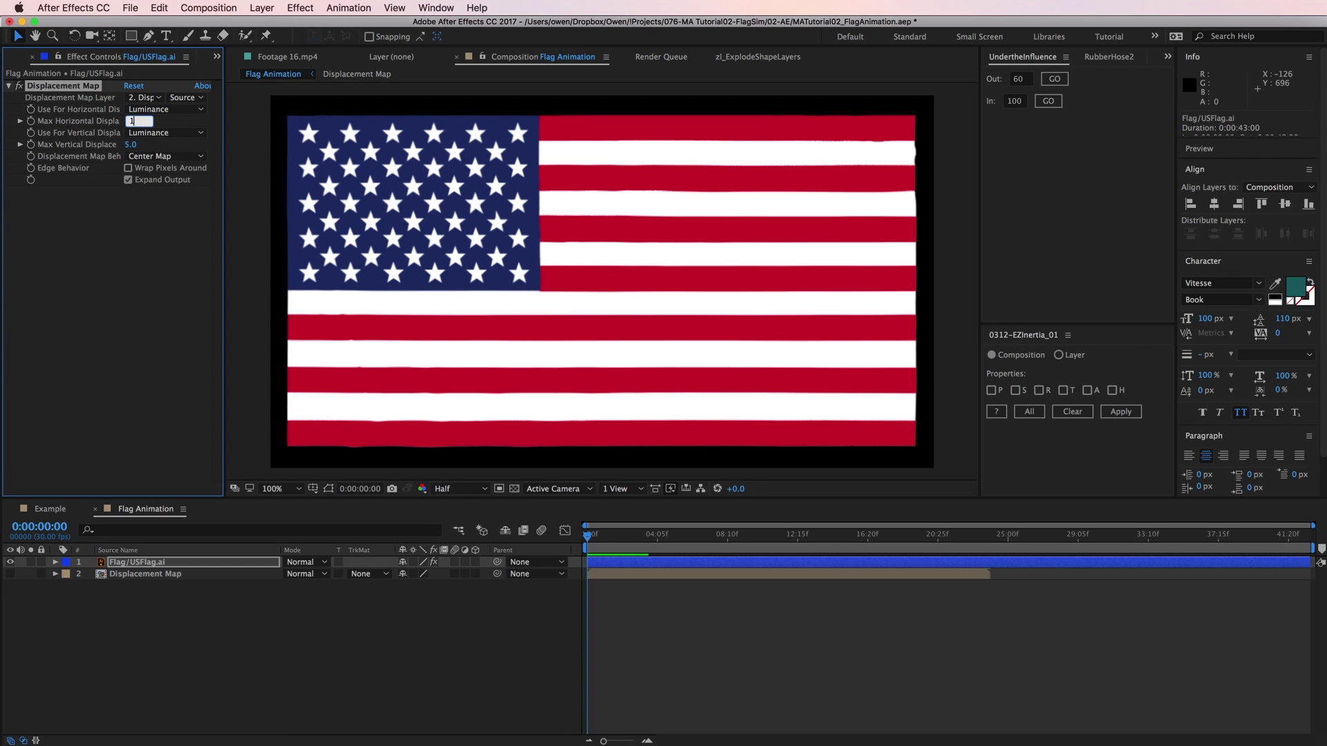
type("0")
key("Return")
left_click(132, 145)
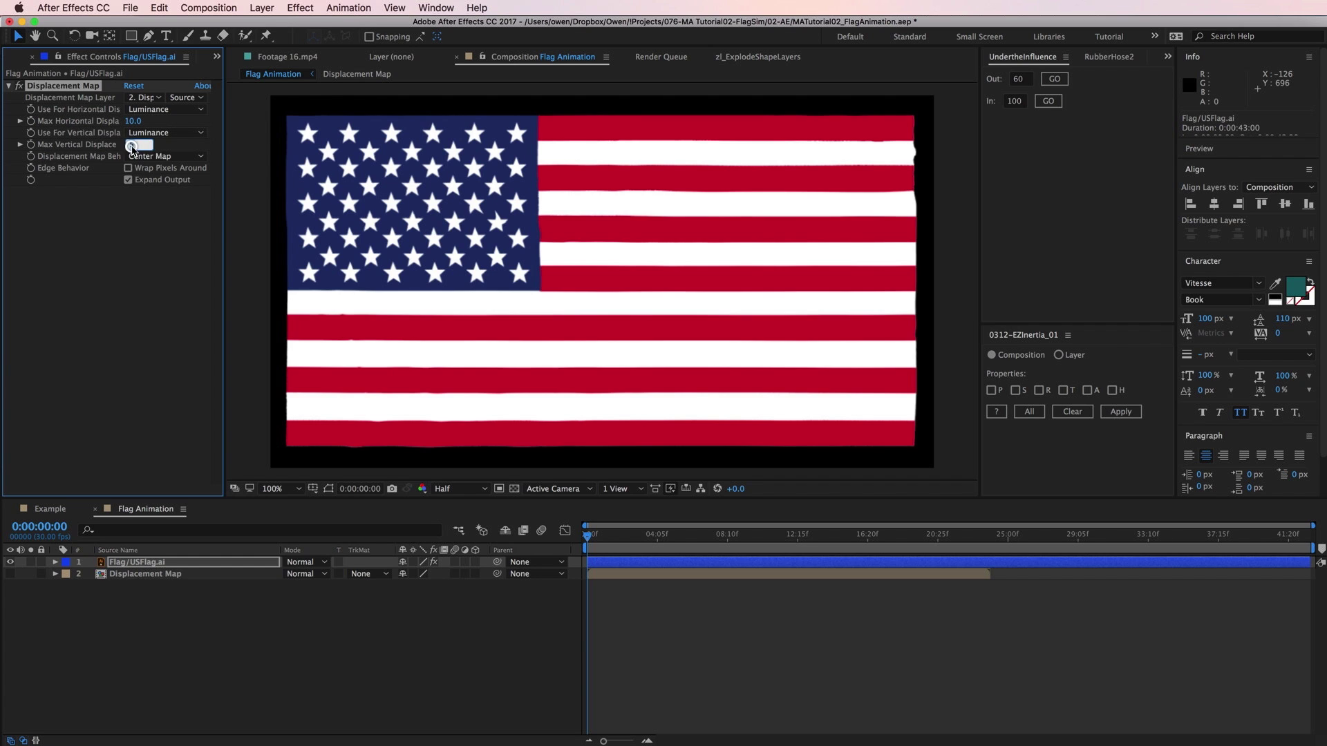
key("Return")
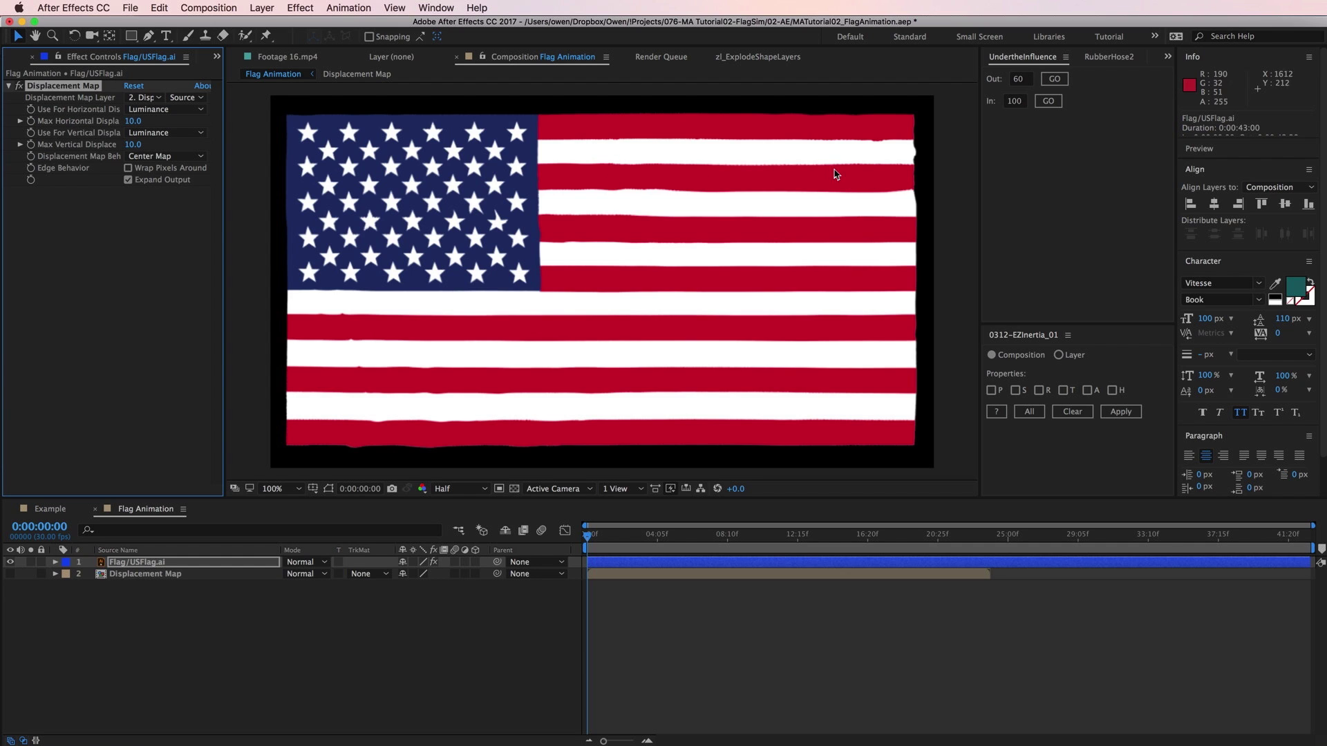
left_click(147, 574)
Step: Inside the Displacement Map precomp, give 16.mp4 a 50.1 Gaussian Blur with Repeat Edge Pixels
double_click(147, 575)
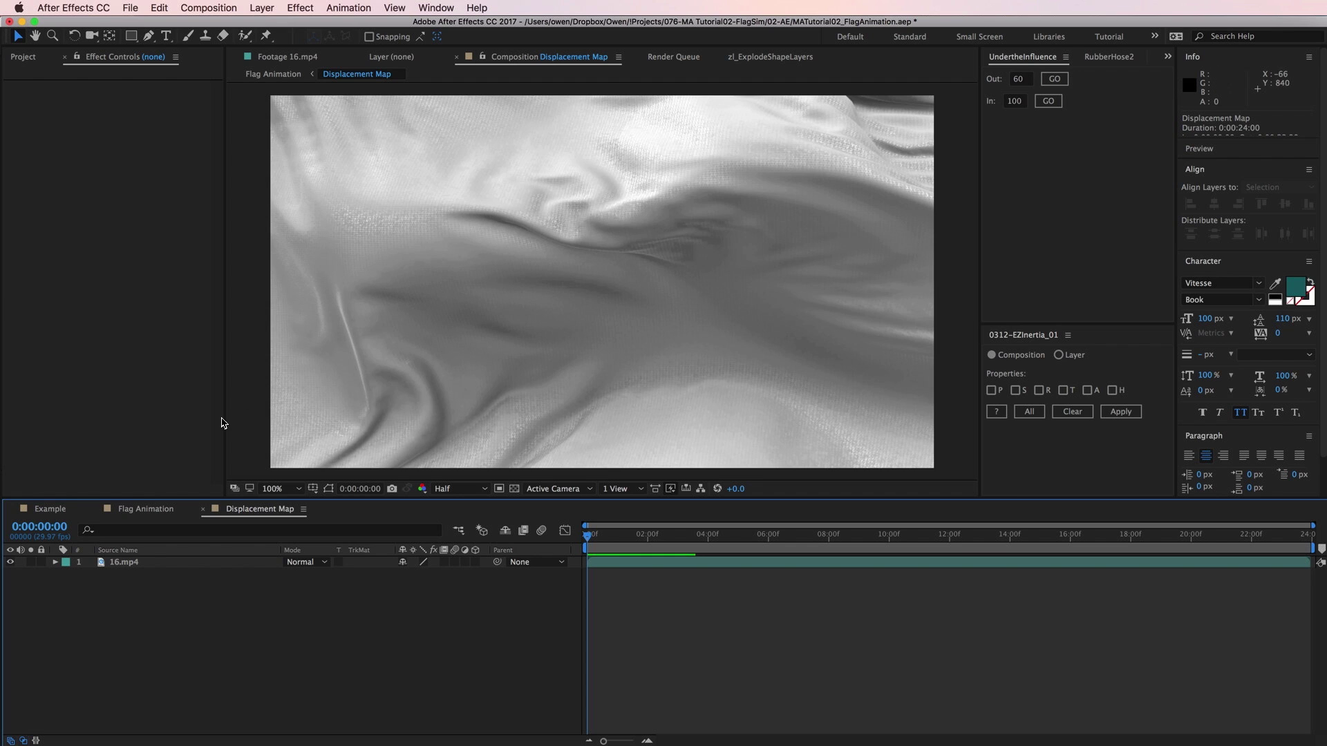
left_click(135, 563)
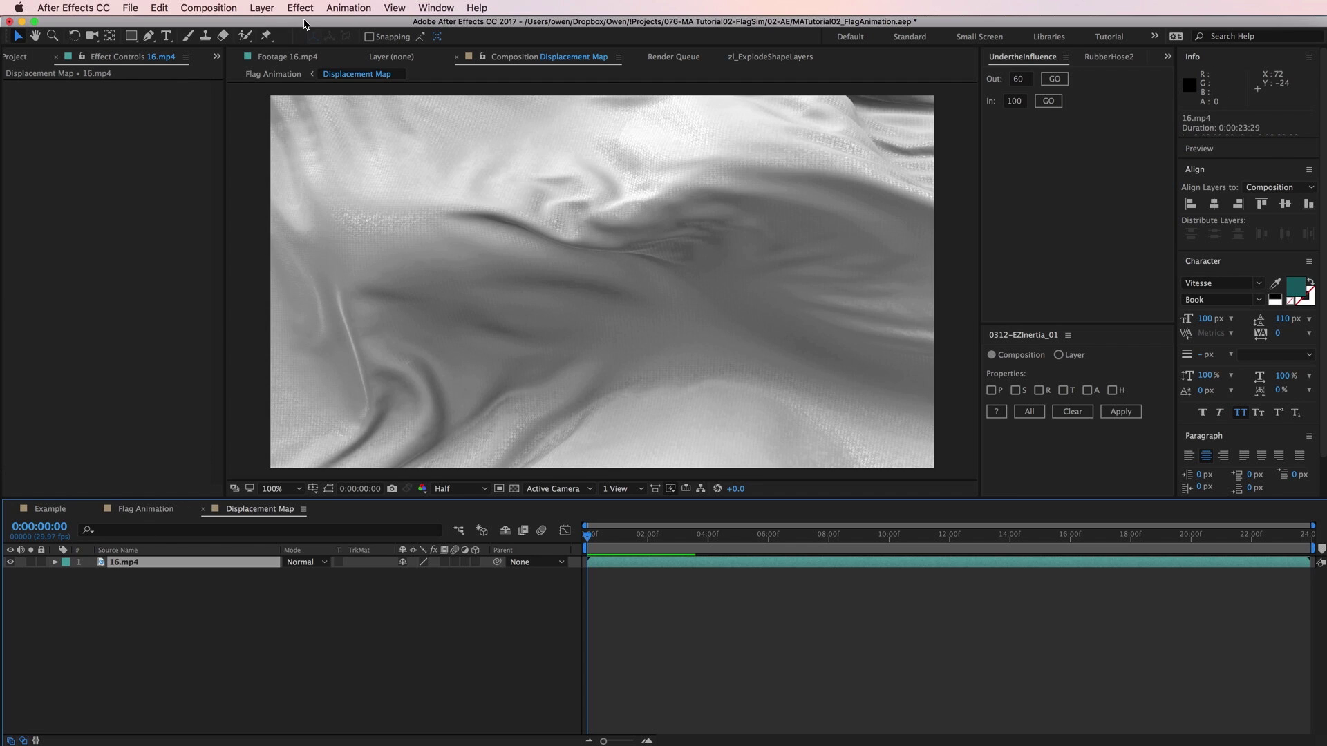
left_click(300, 7)
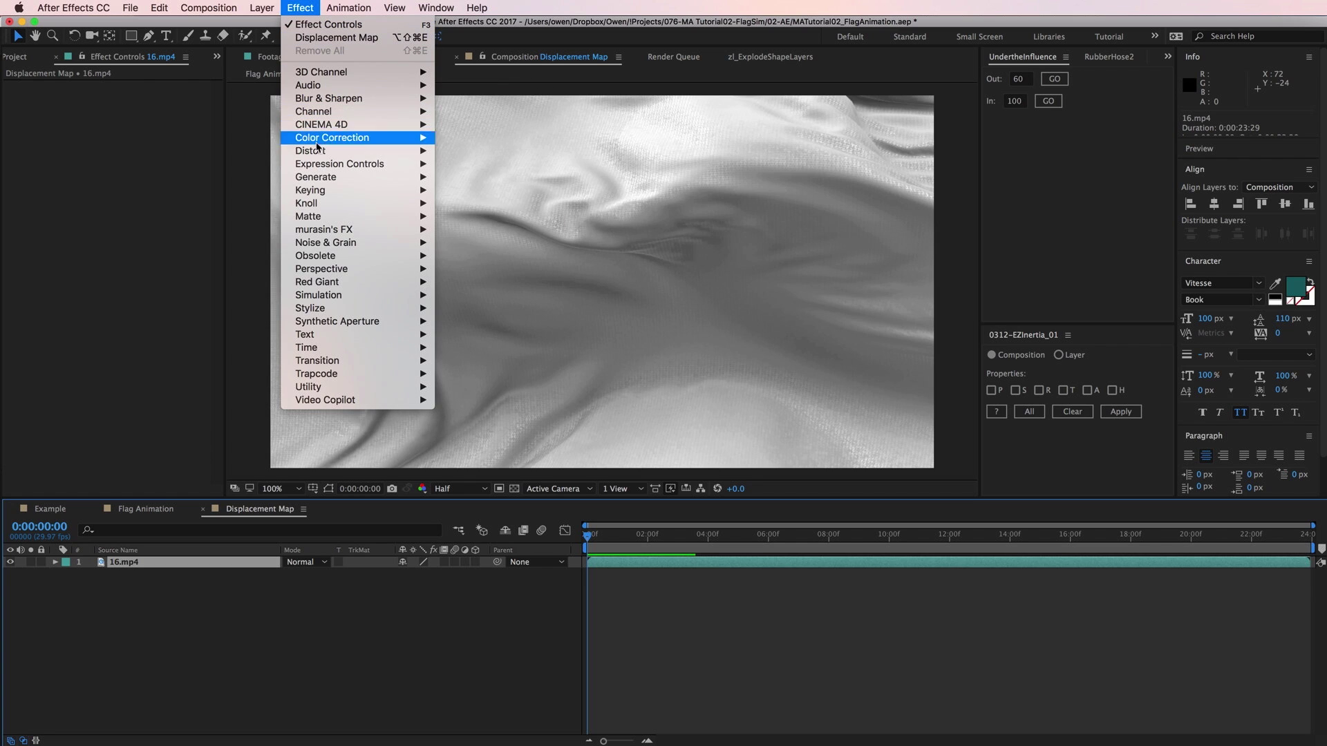
mouse_move(349, 101)
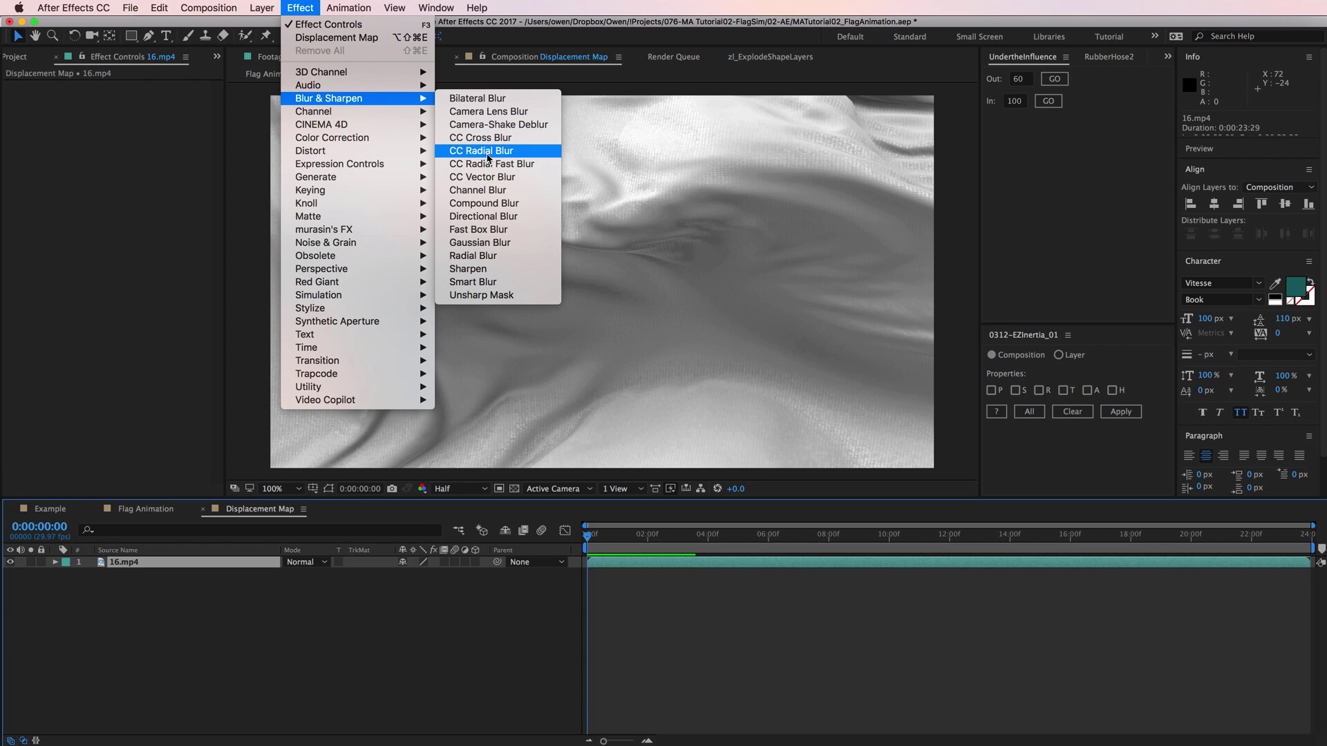
left_click(477, 243)
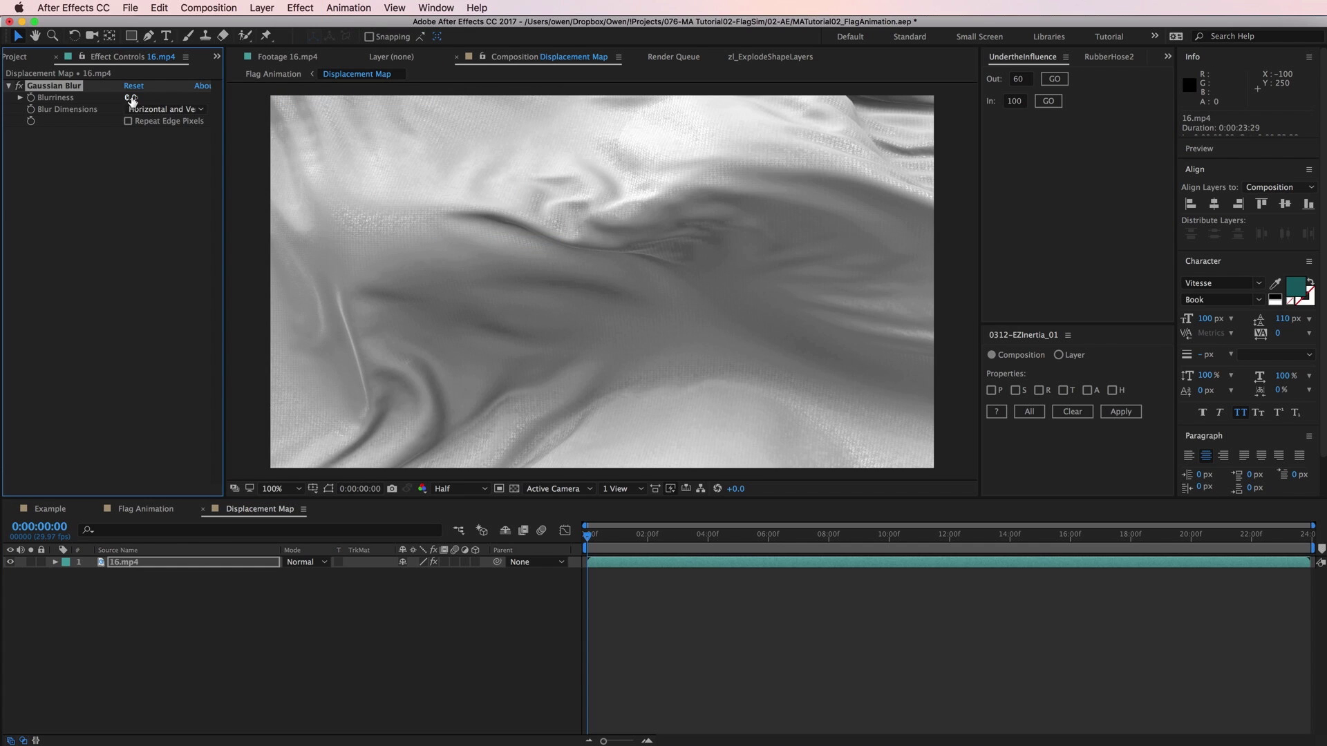
left_click_drag(132, 99, 470, 92)
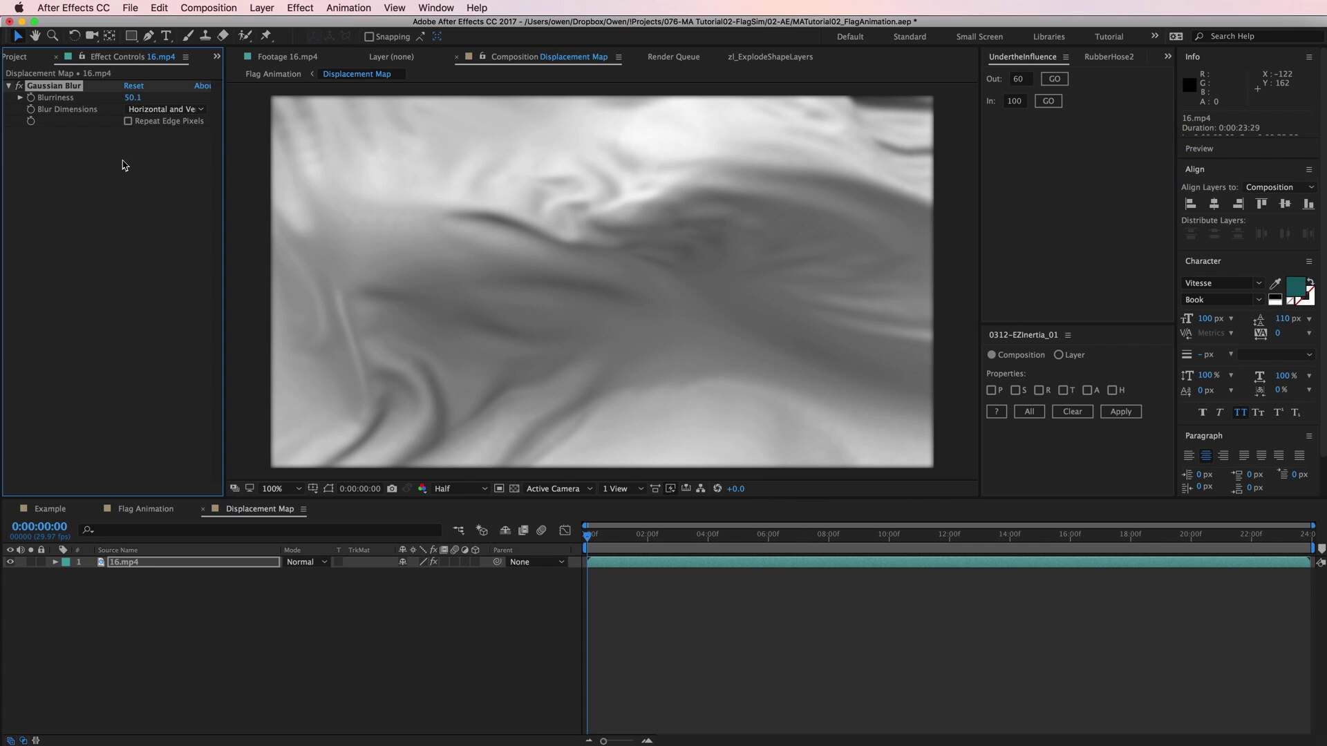
left_click(128, 121)
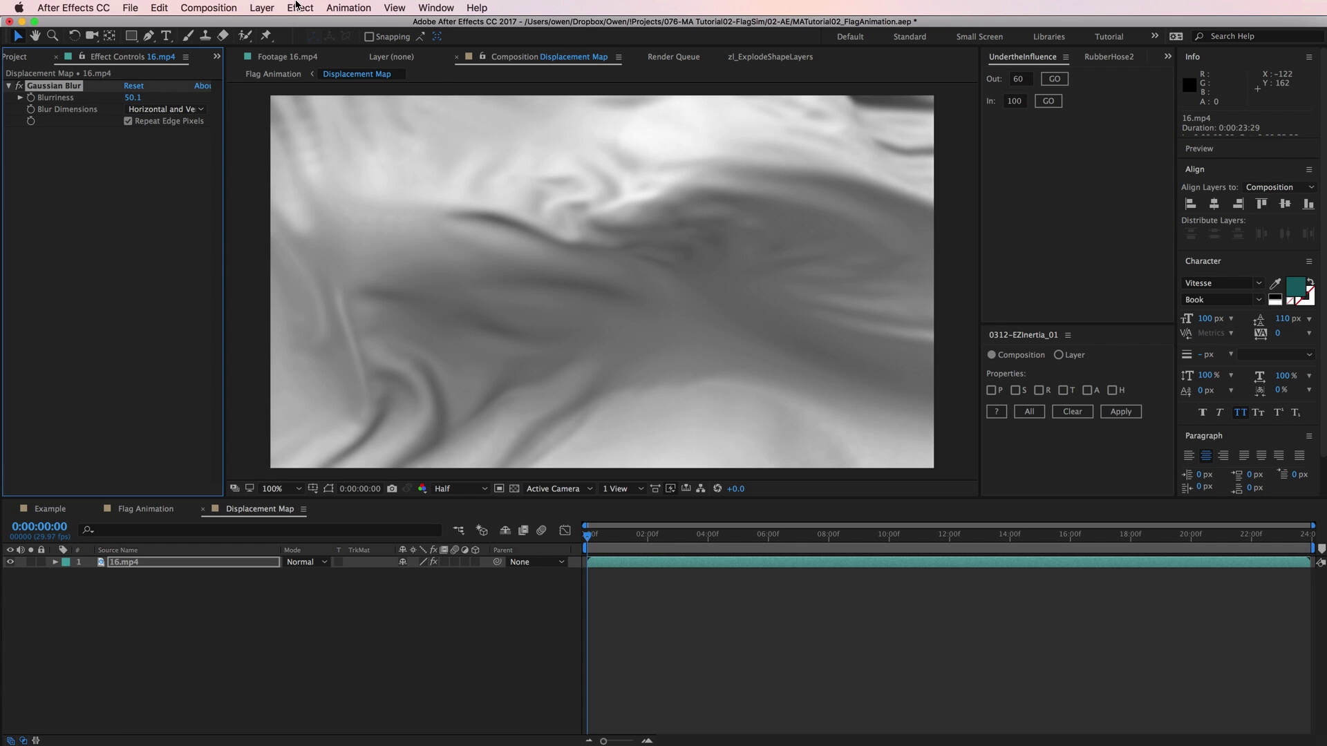
left_click(300, 8)
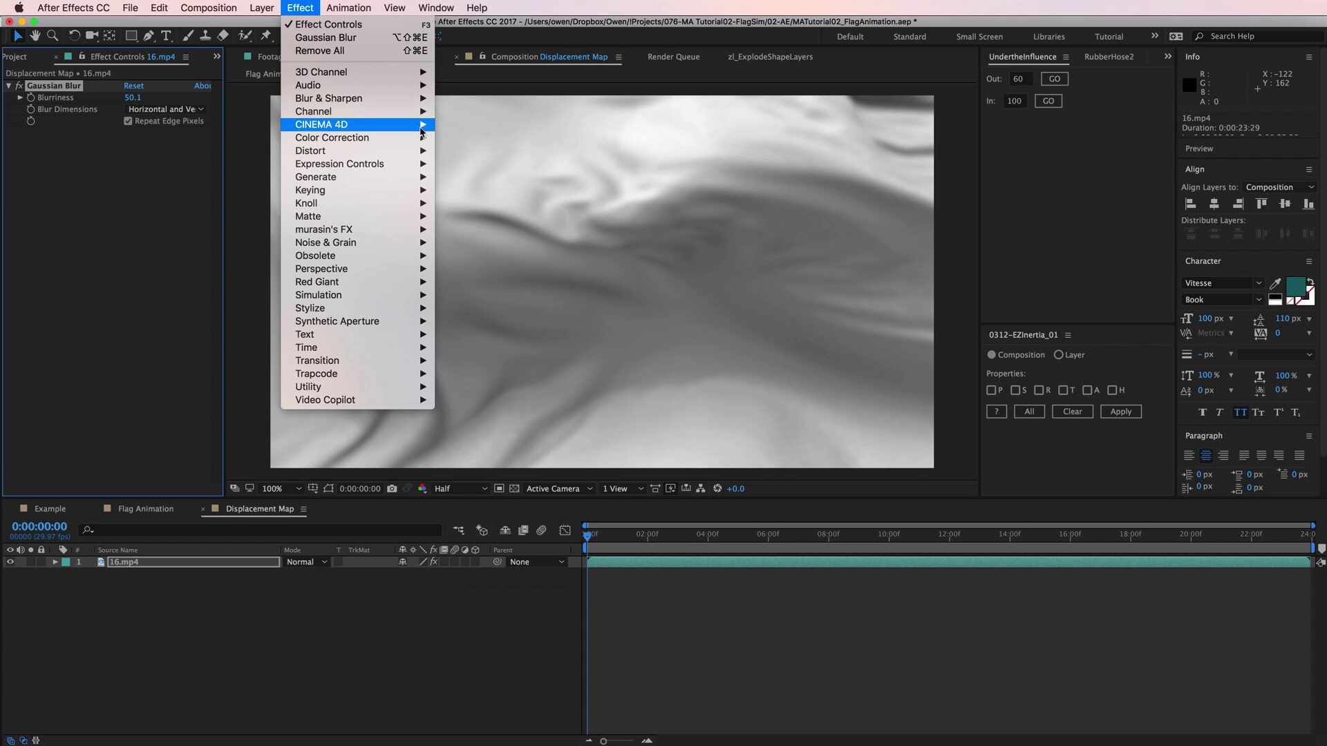
Step: Add a Levels effect to the blurred footage with Input Black 89 and Input White 247
mouse_move(401, 138)
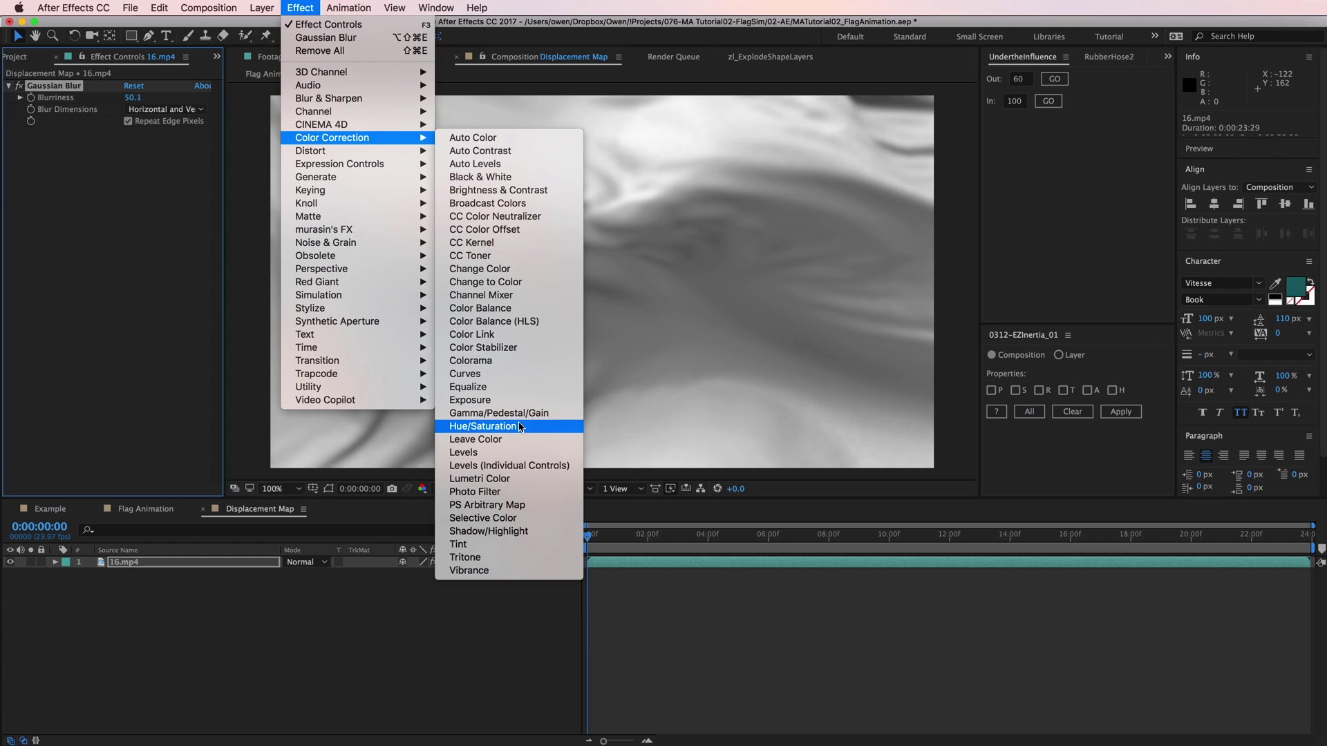
left_click(511, 454)
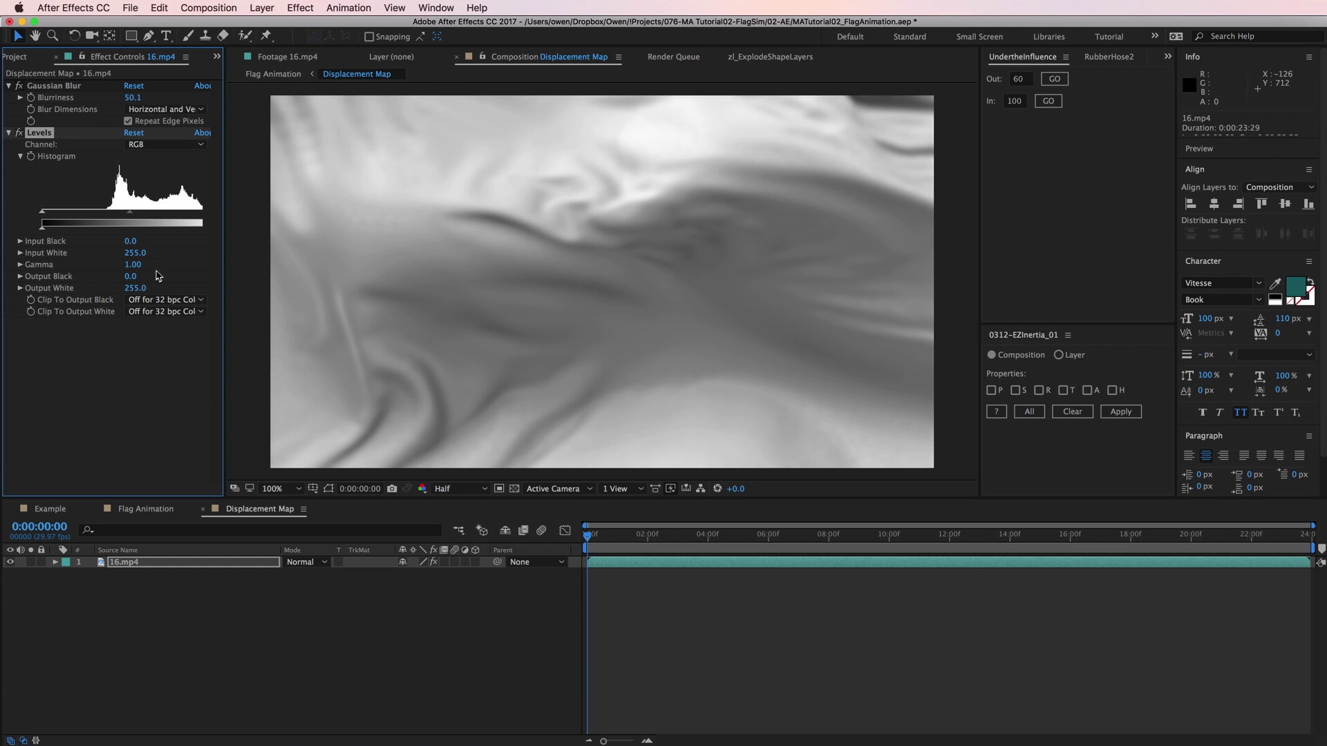
left_click_drag(43, 215, 104, 214)
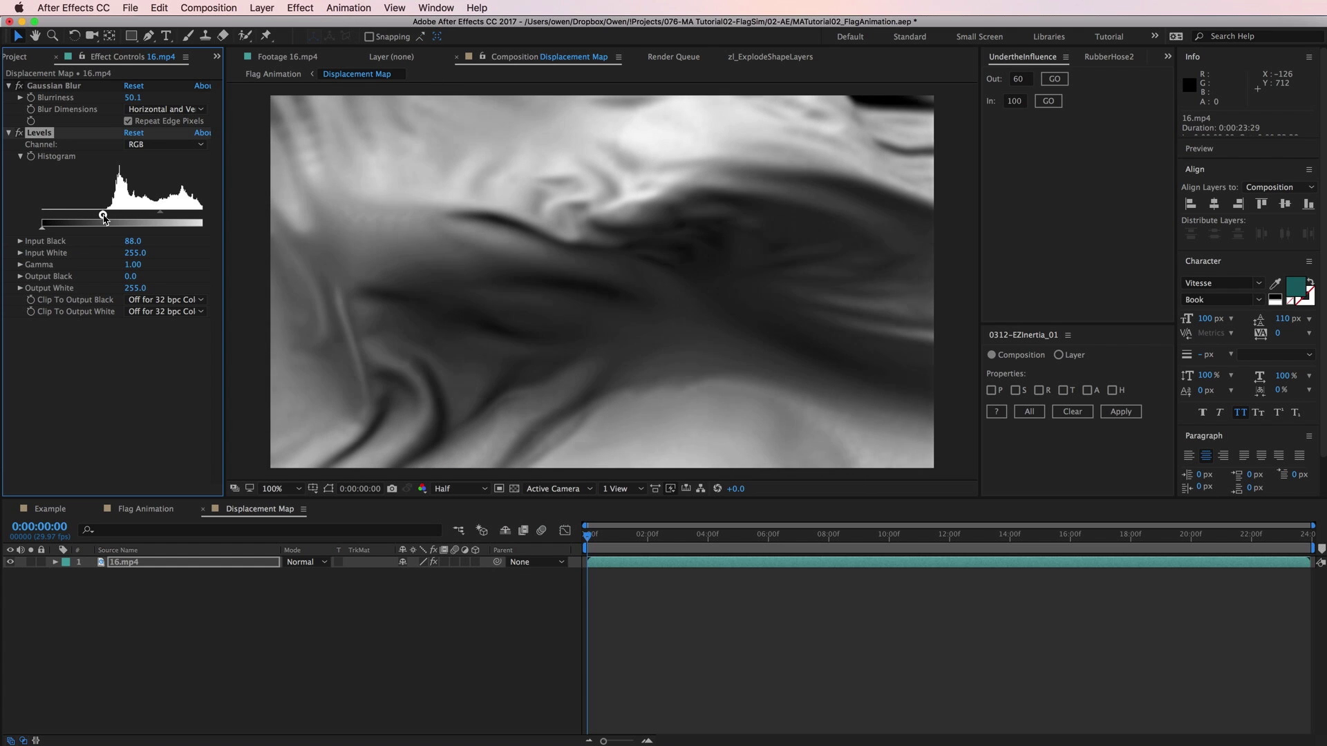
mouse_move(226, 225)
left_mouse_down()
mouse_move(253, 224)
mouse_move(215, 216)
left_mouse_up()
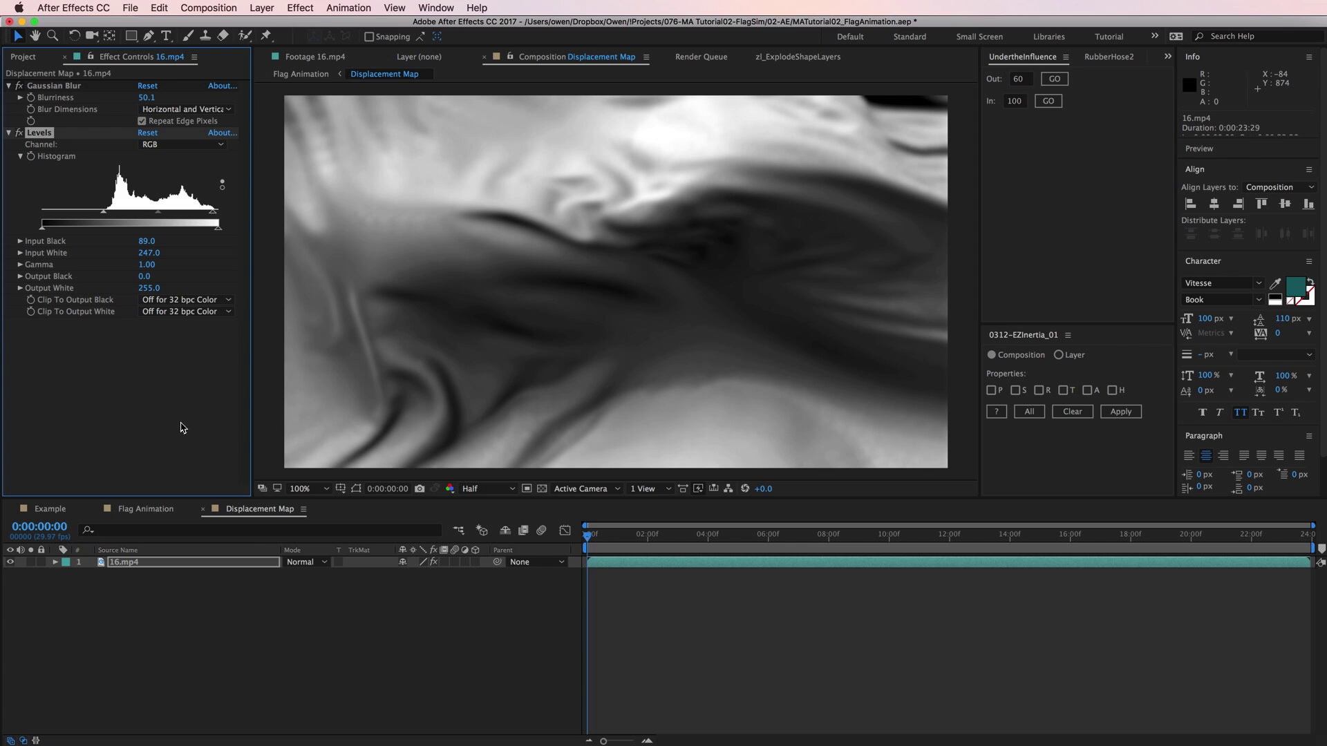
left_click(36, 741)
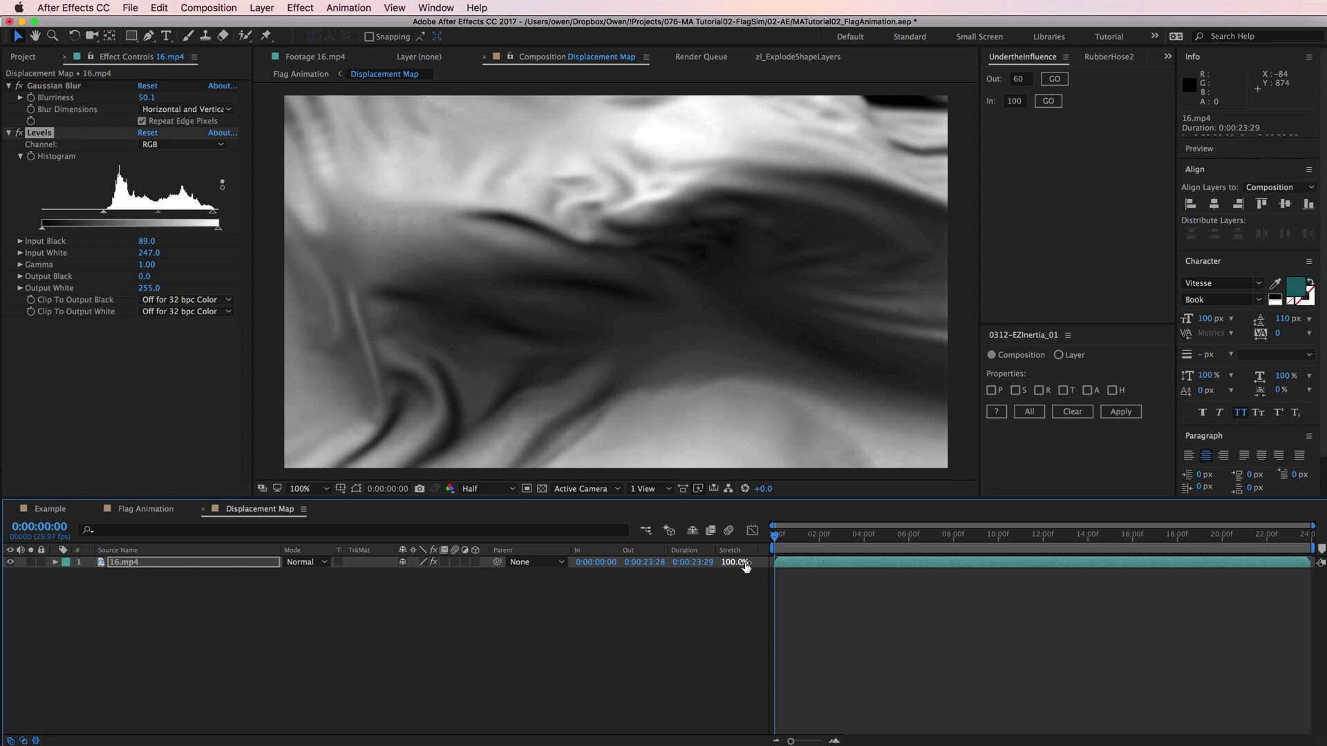
Step: Time-stretch 16.mp4 to 50% for a 12-second duration, then return to Flag Animation
left_click(737, 563)
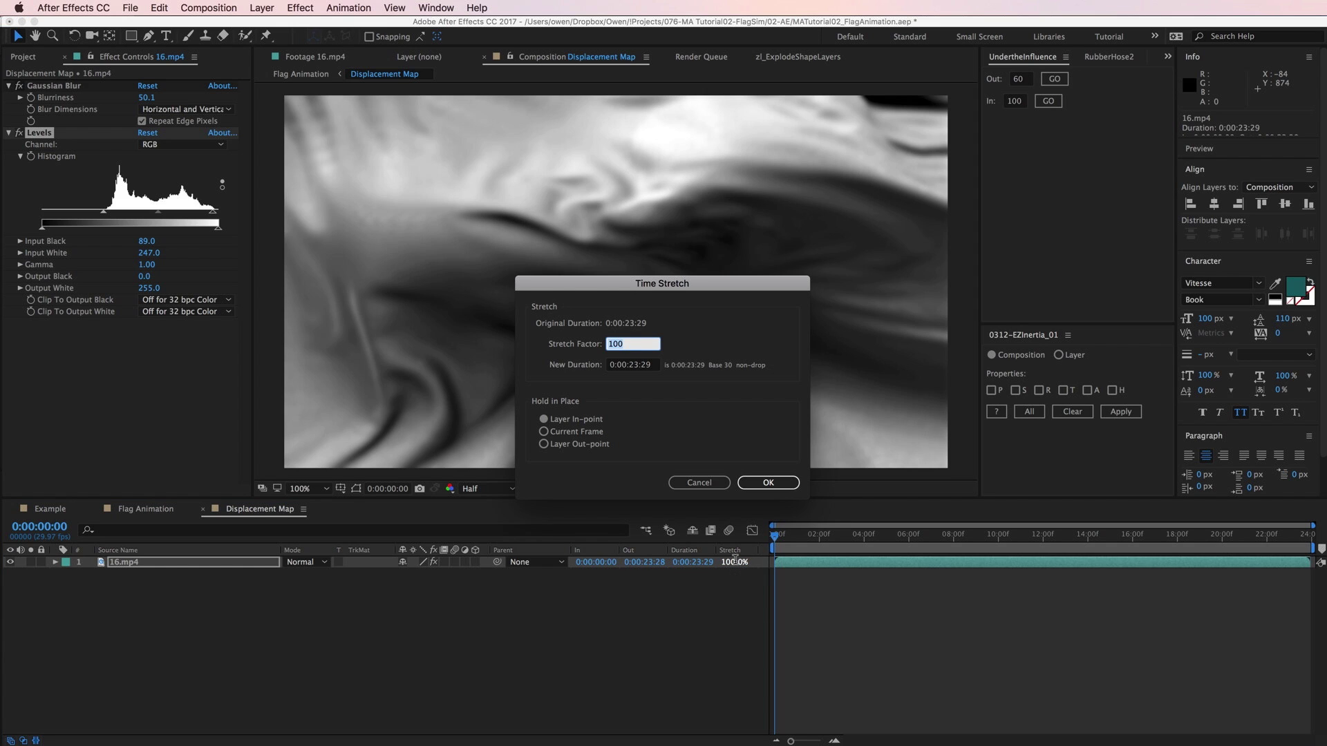
type("50")
key("Return")
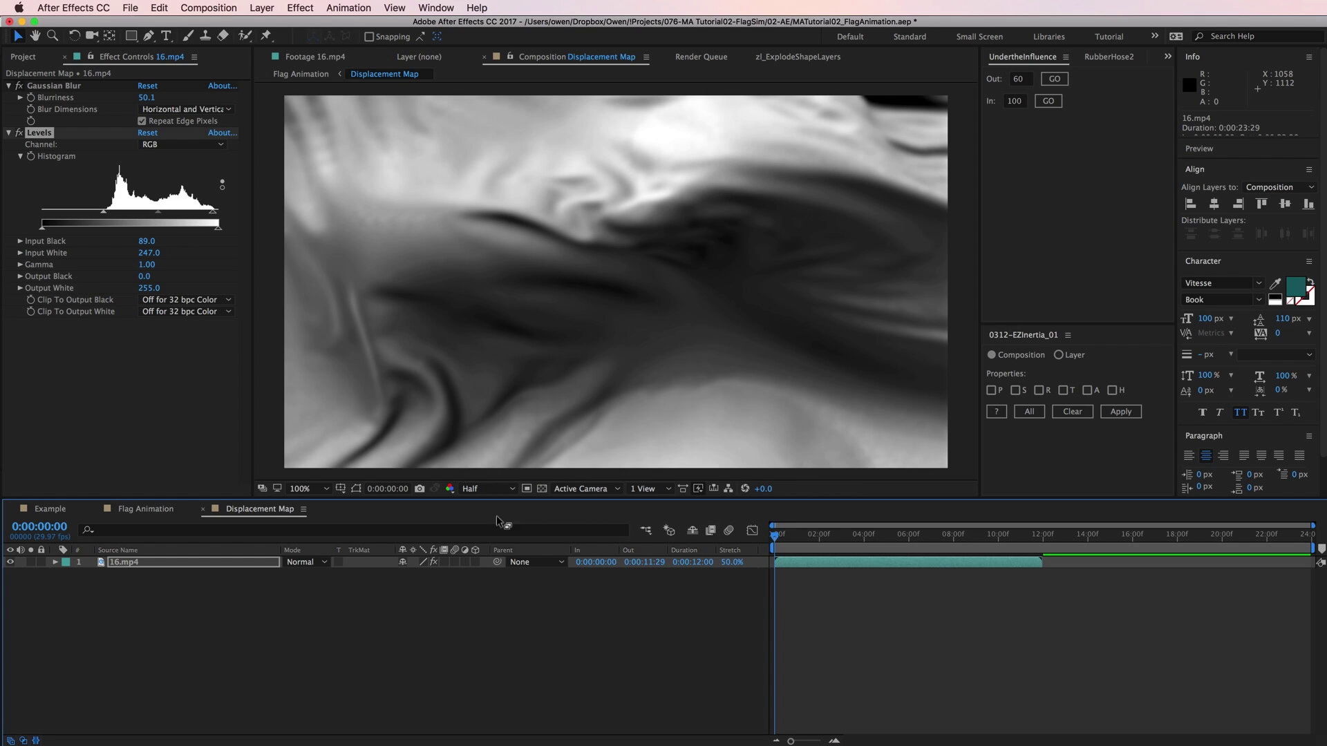
left_click(146, 509)
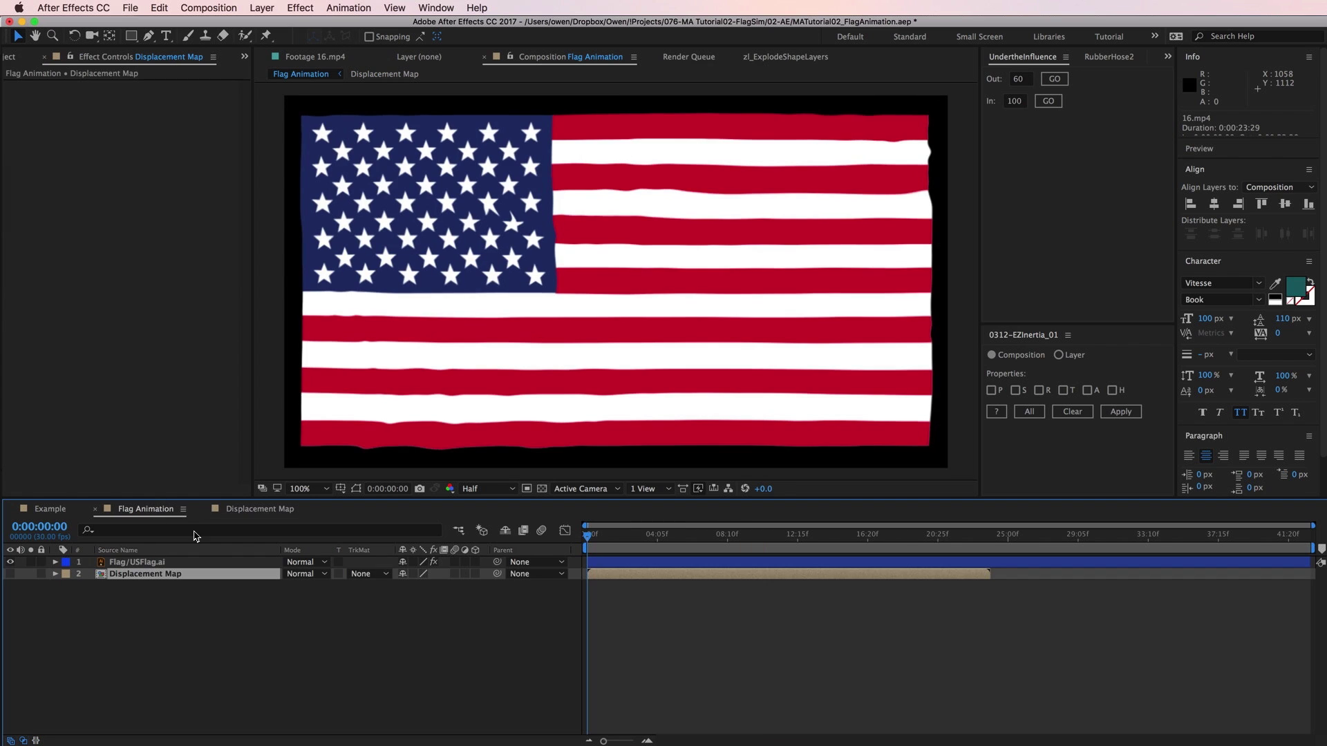
Step: Duplicate the Displacement Map layer and move the copy above the flag layer
left_click_drag(604, 537, 566, 550)
key("super+d")
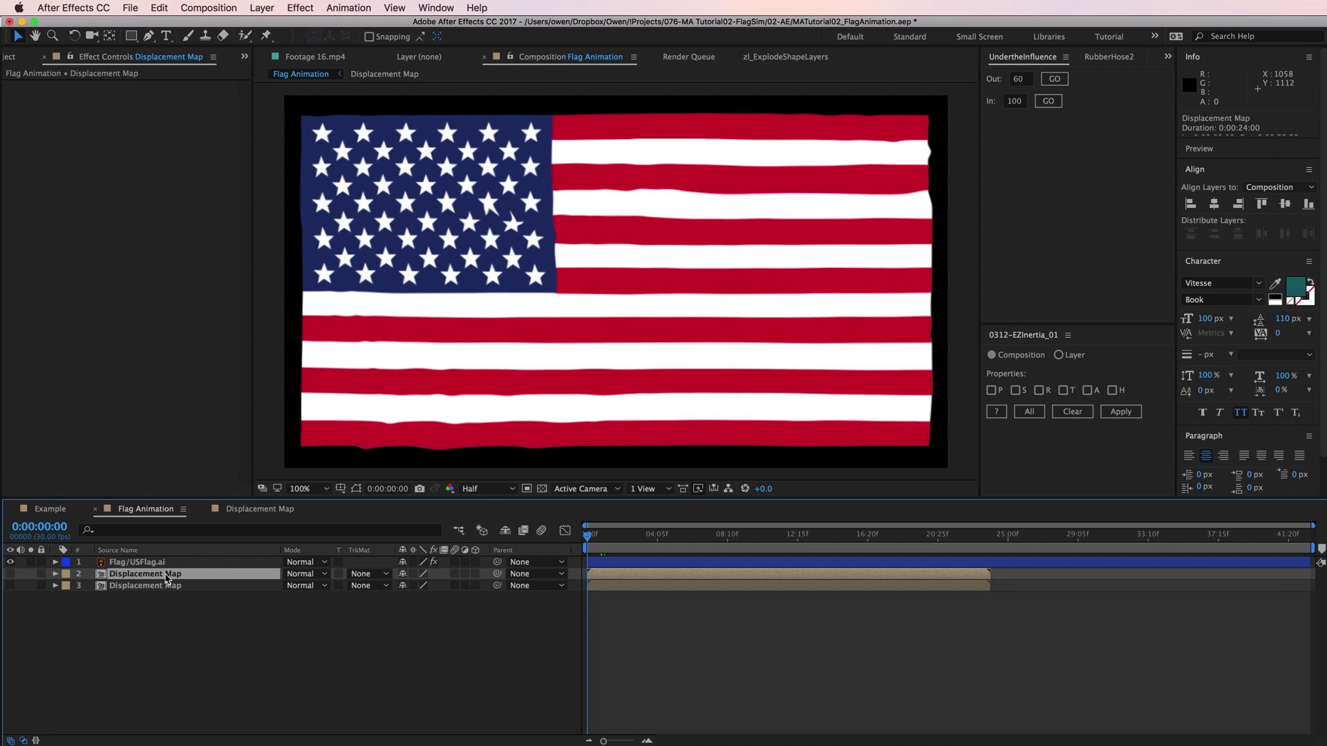
left_click_drag(166, 575, 164, 557)
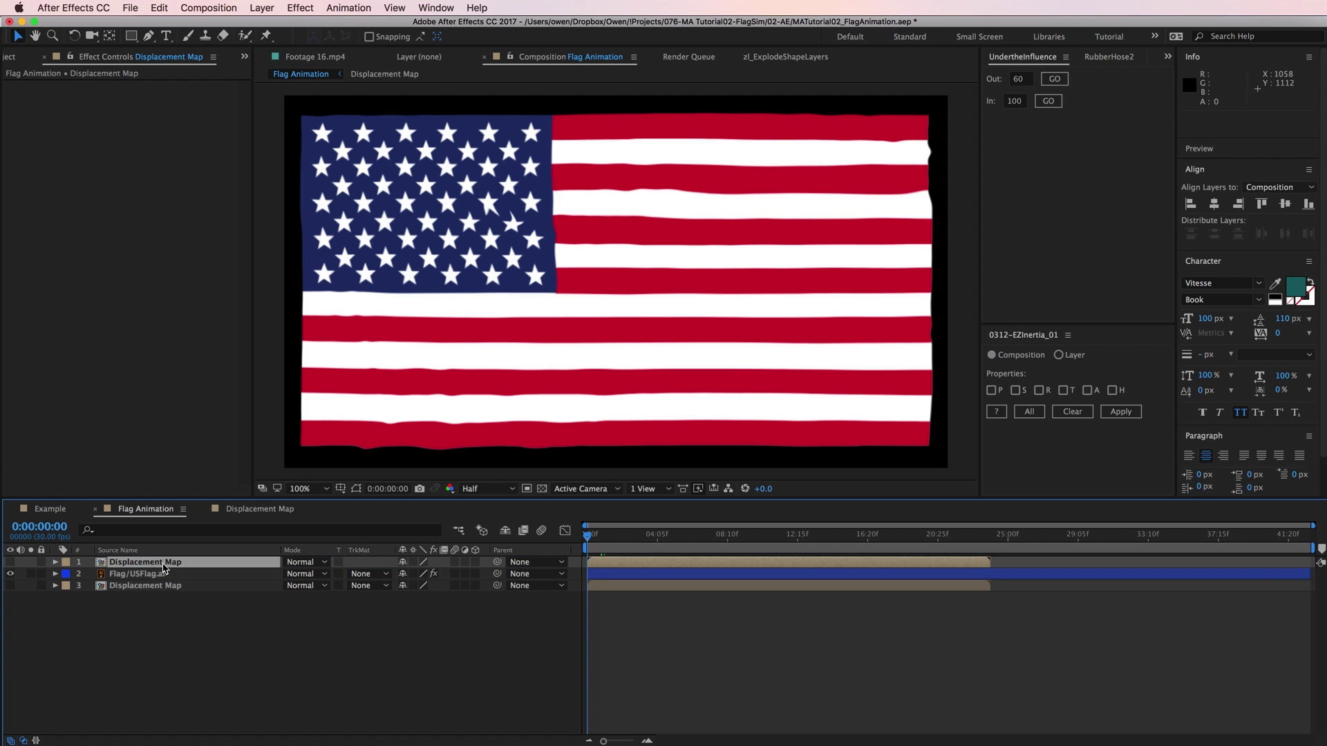
Step: Make the copy visible in Multiply blend mode at 50% opacity
left_click(311, 562)
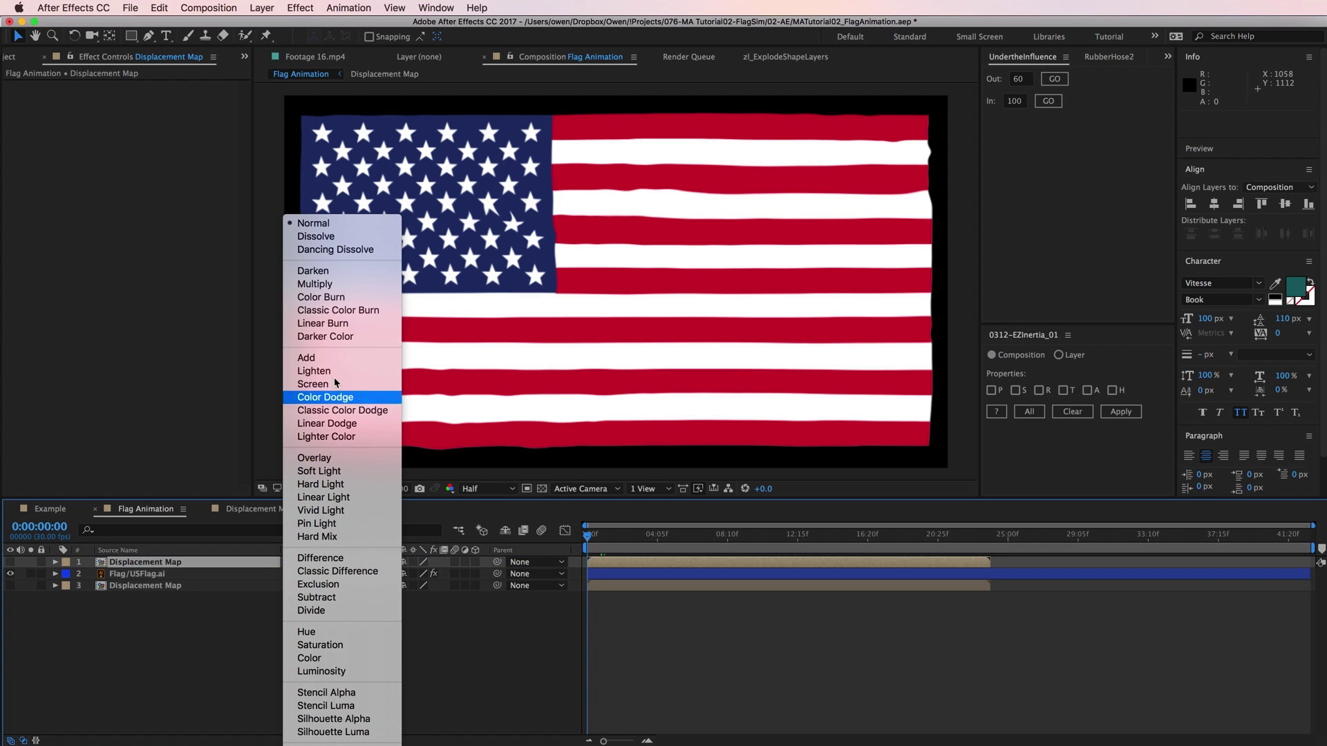
left_click(332, 286)
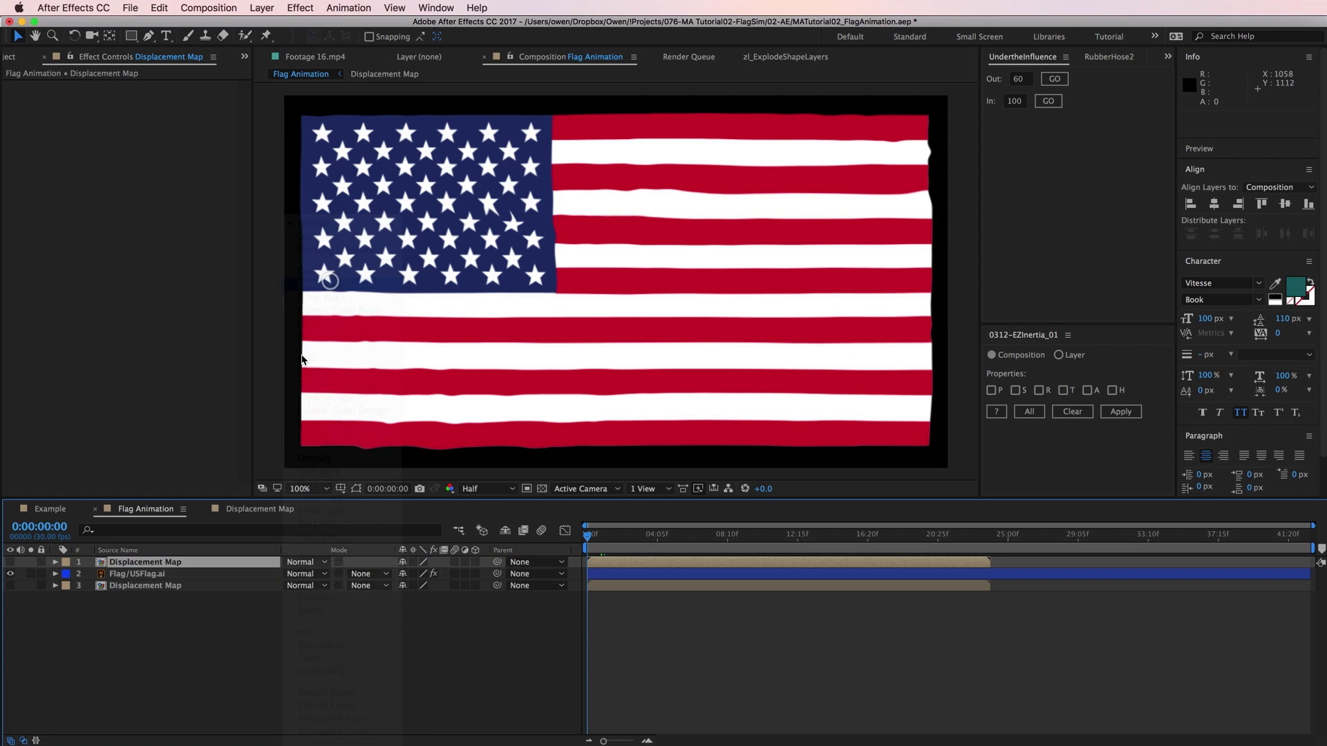
left_click(11, 562)
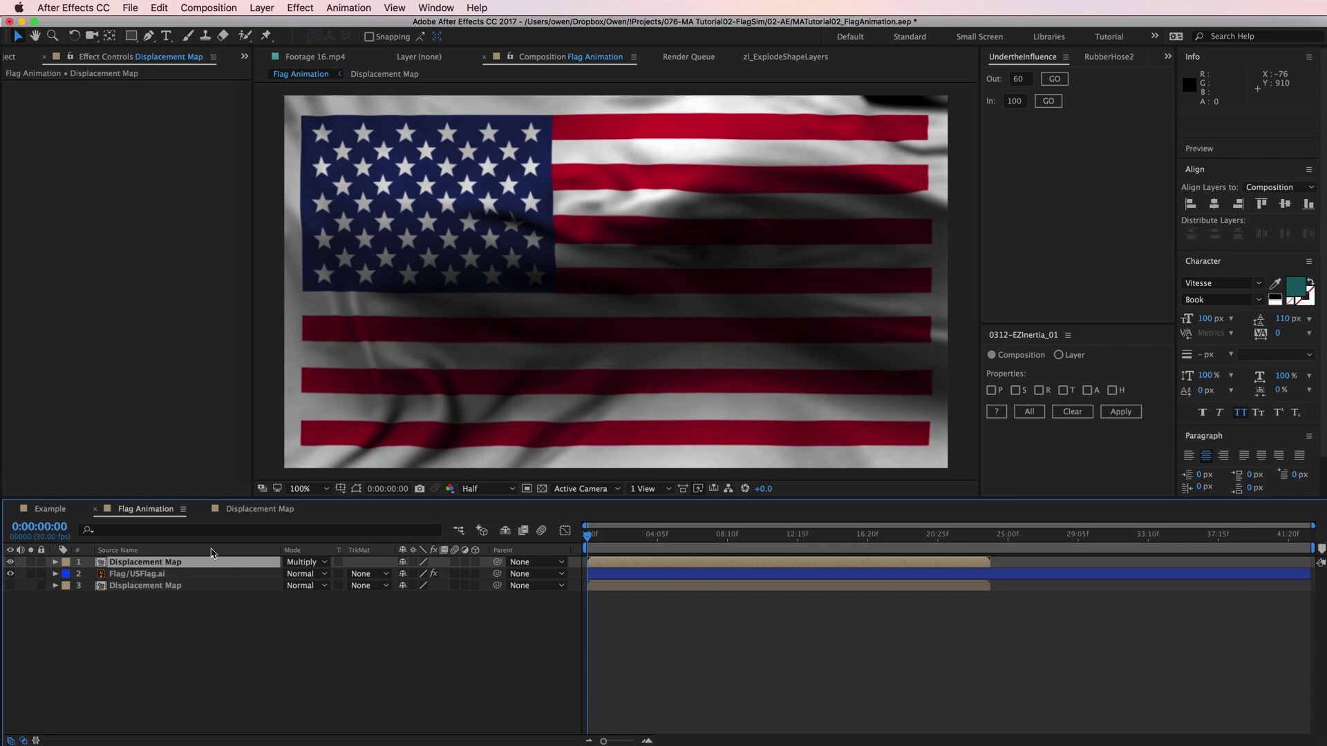
key("t")
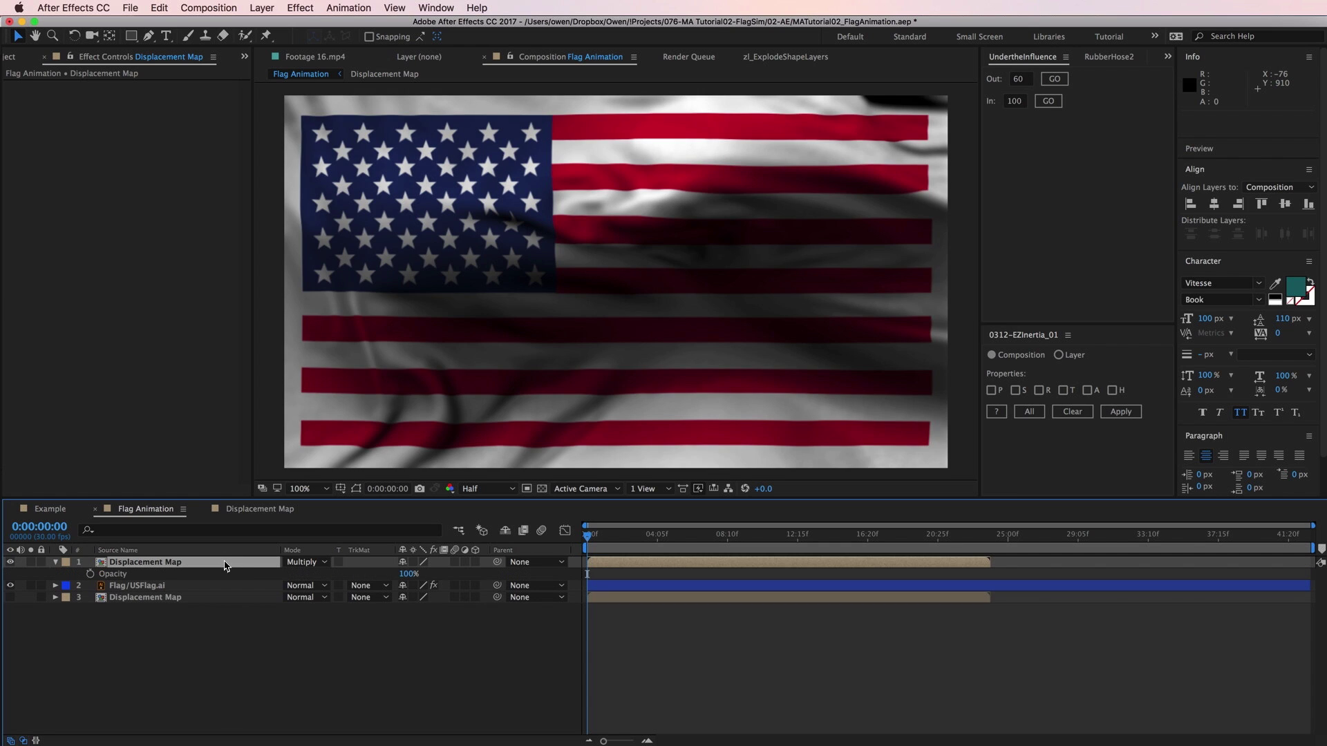
left_click(407, 573)
type("50")
key("Return")
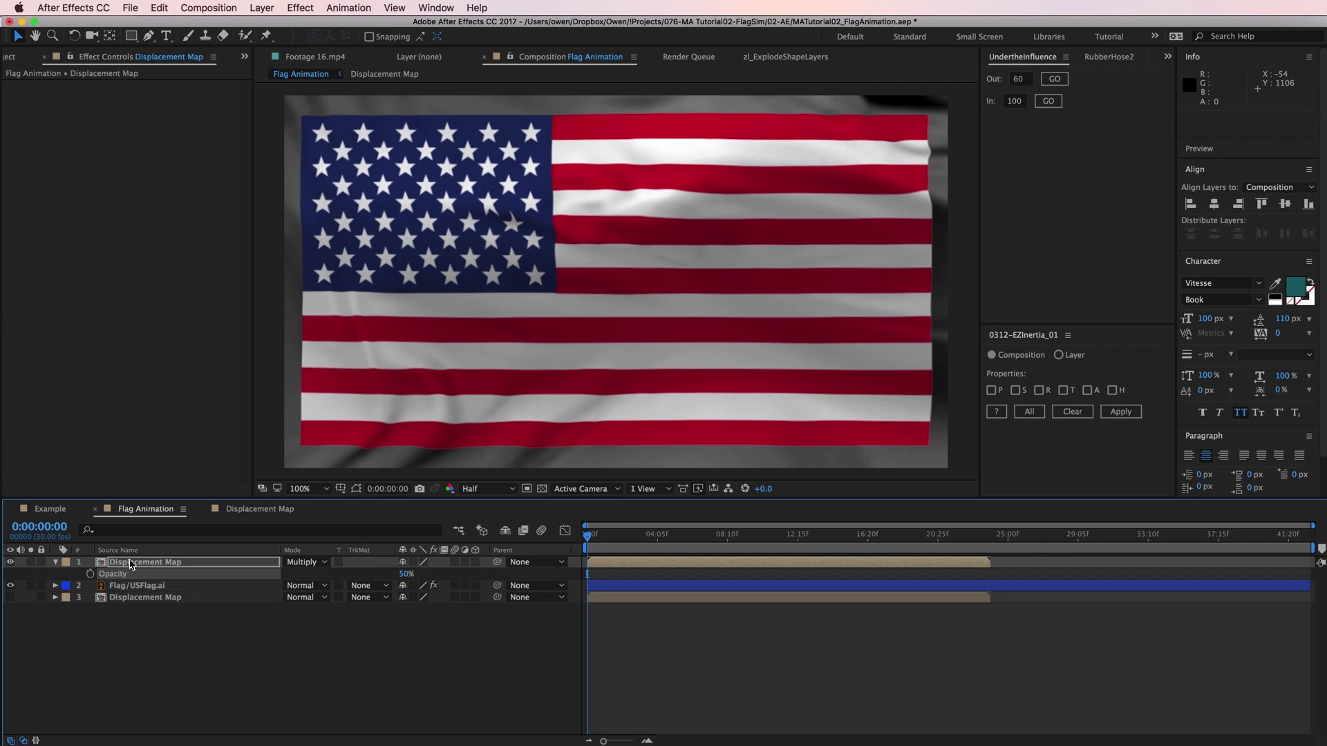
left_click(57, 564)
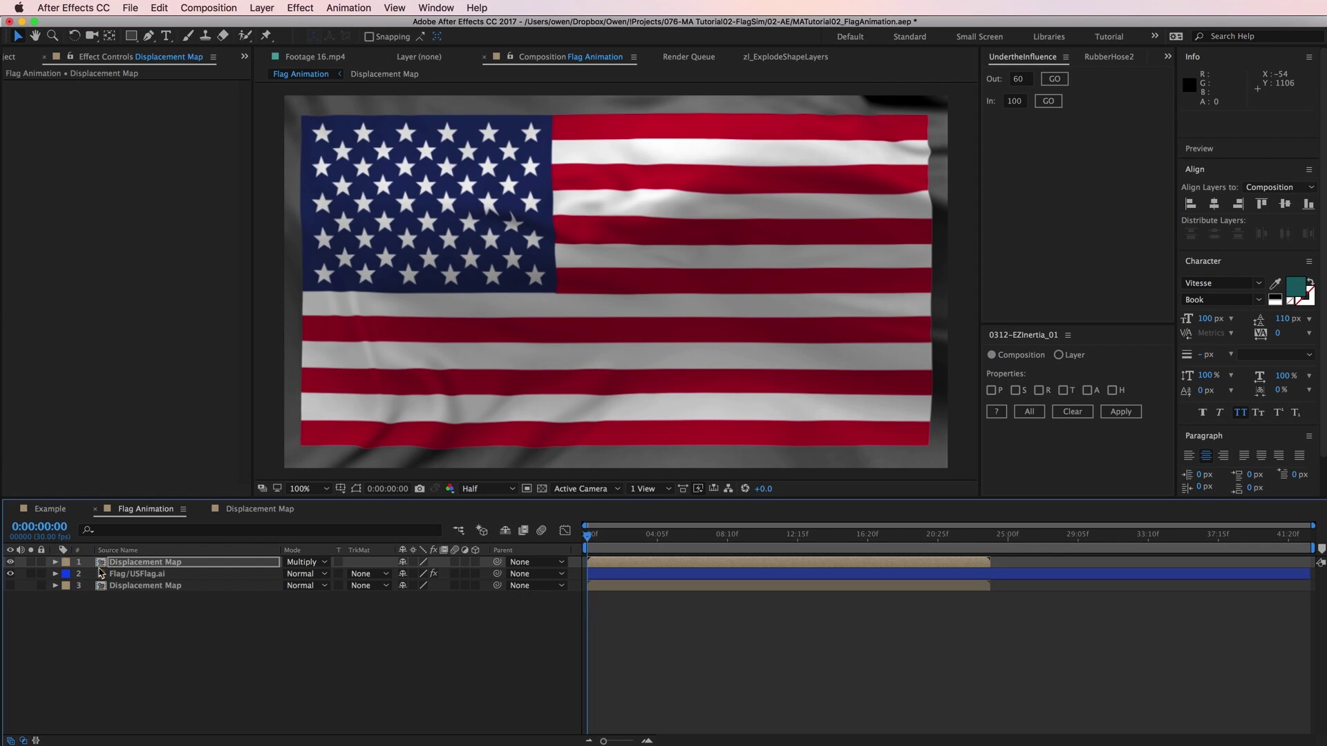
Step: Duplicate the Flag/USFlag.ai layer and move the copy to the top of the stack
left_click(135, 576)
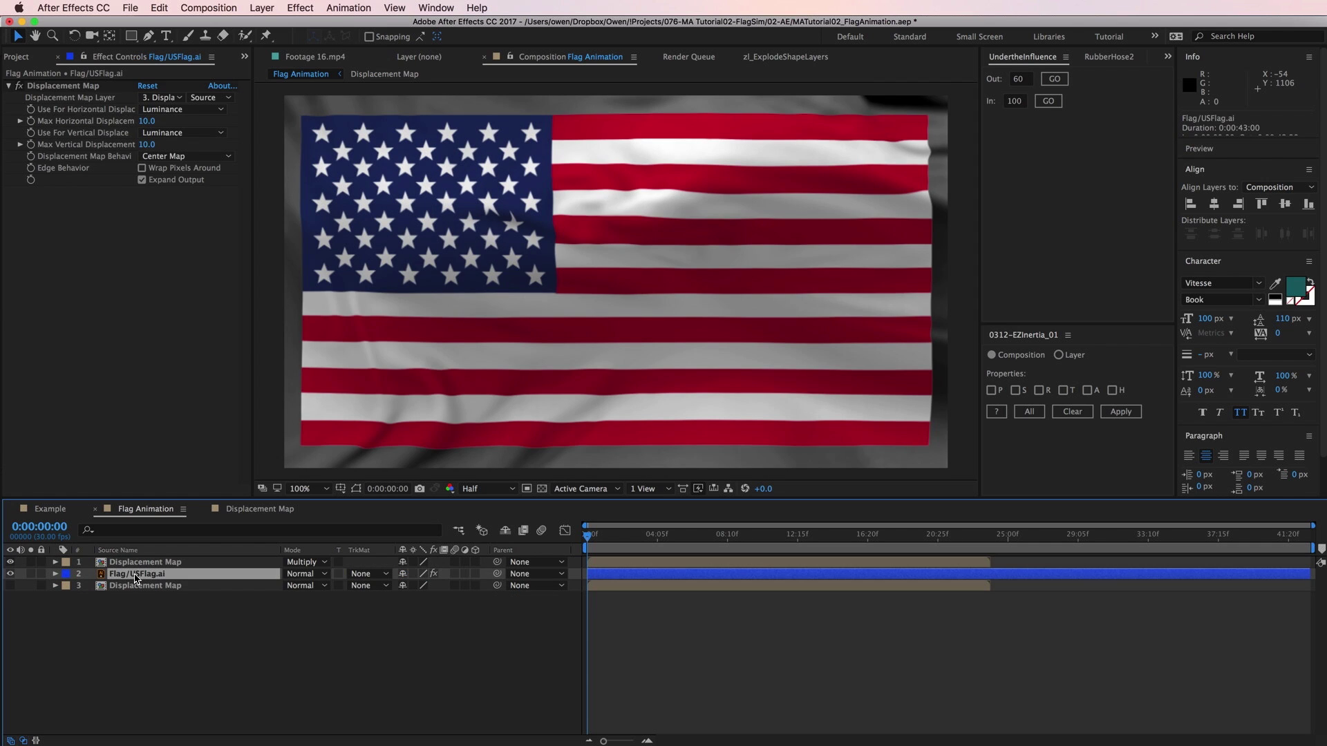
key("super+d")
left_click_drag(134, 579, 136, 557)
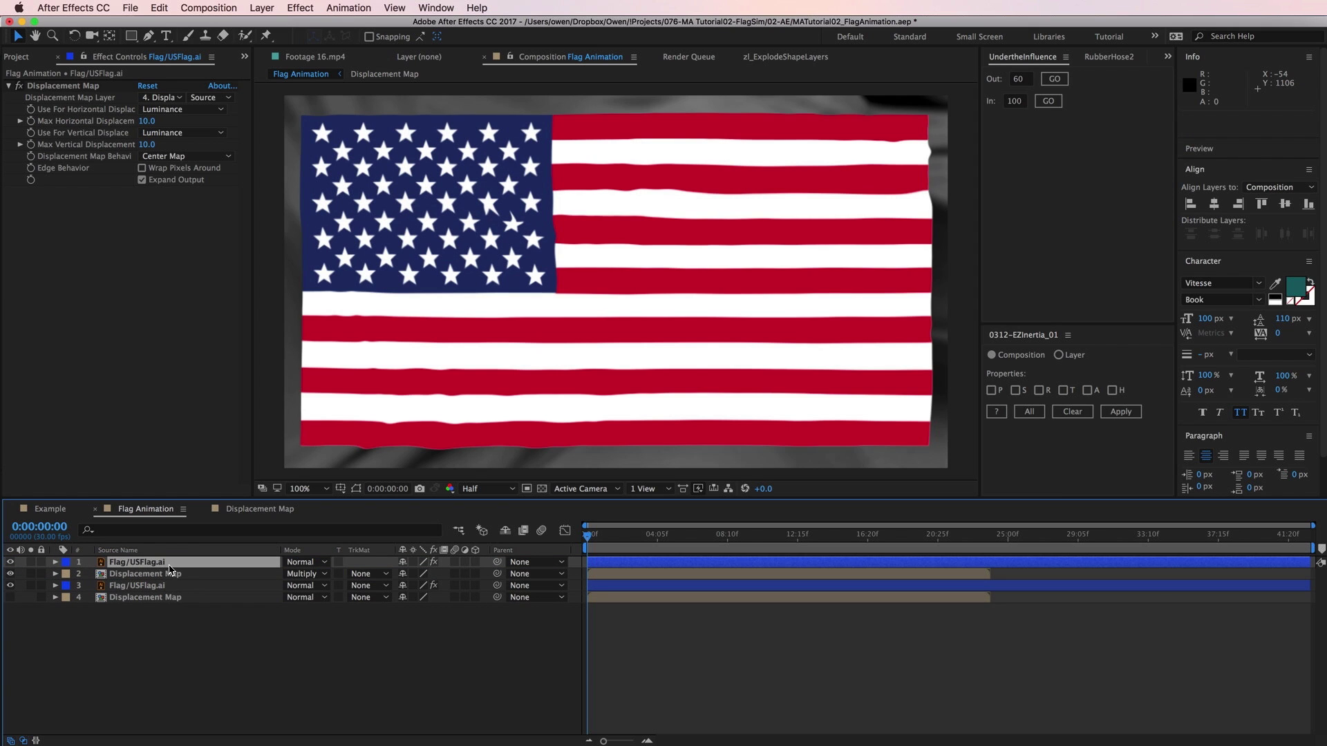
Step: Set the shading layer's track matte to Alpha Matte 'Flag/USFlag.ai' and preview the composition
left_click(366, 574)
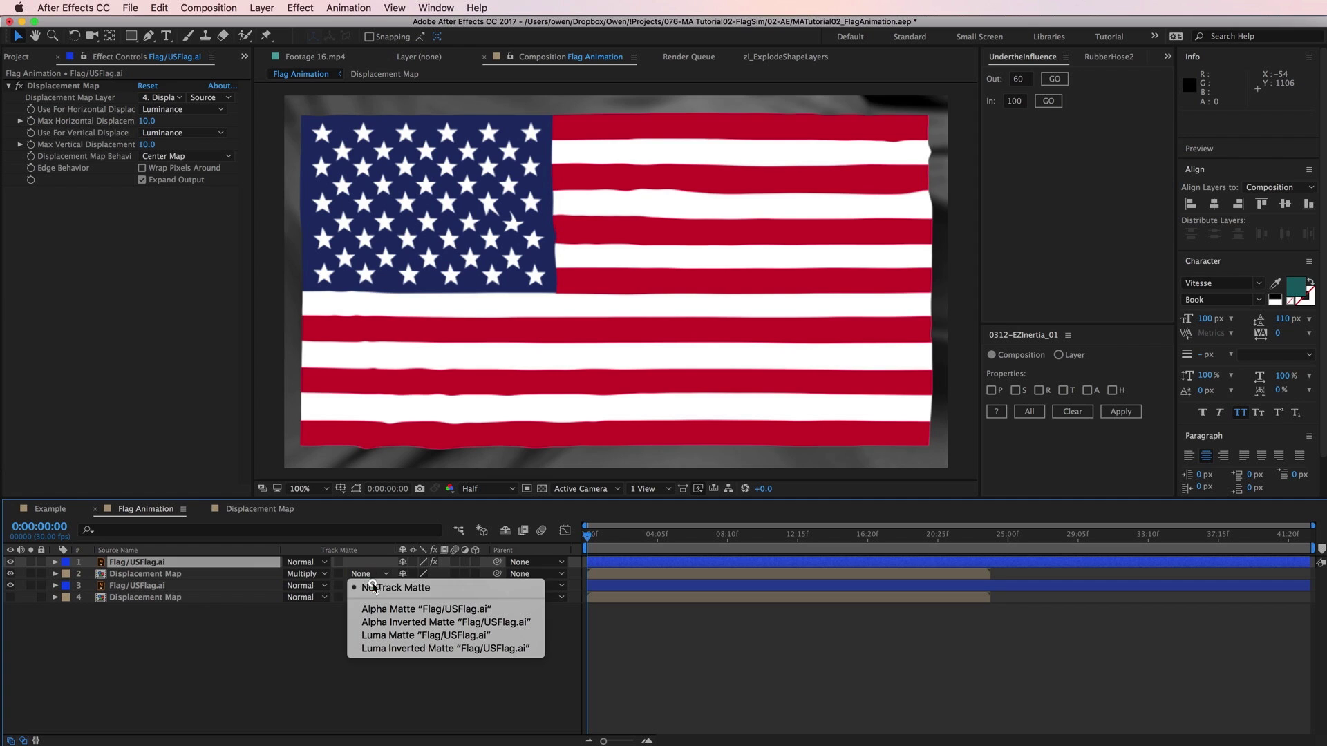
left_click(379, 608)
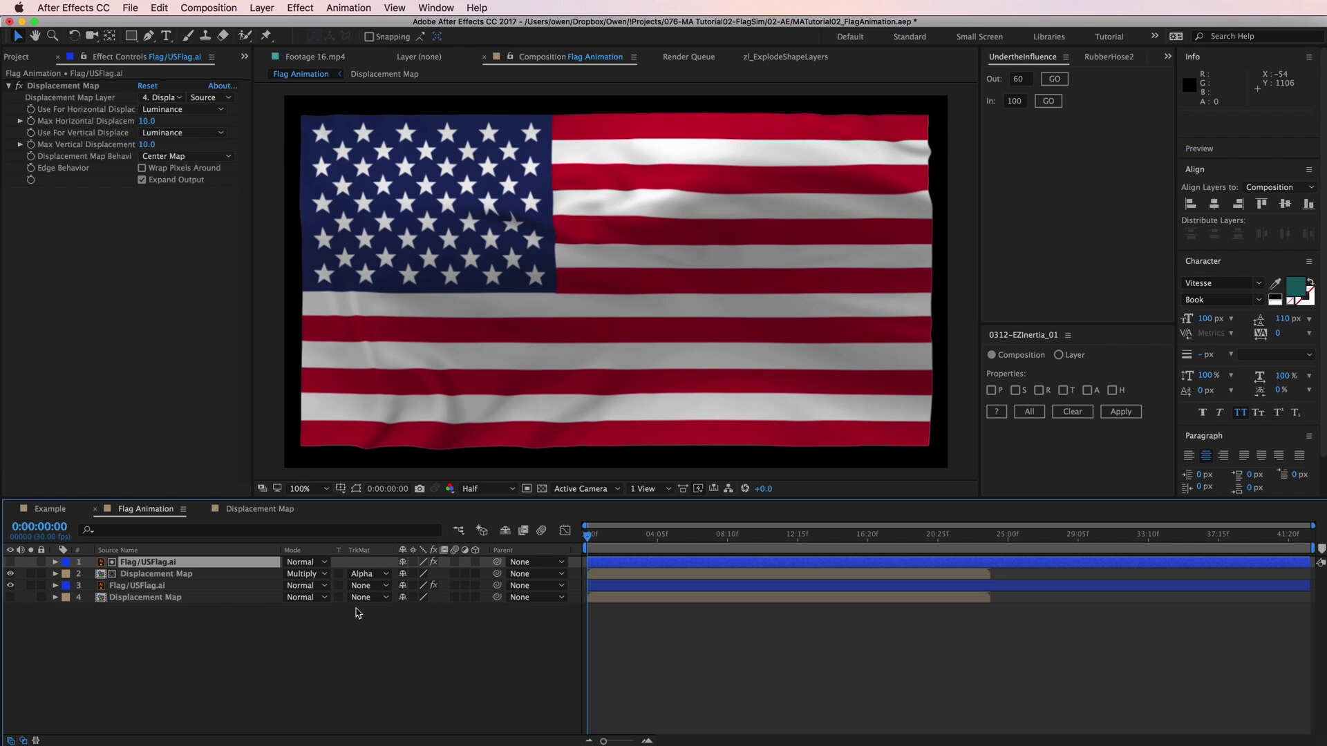
key("space")
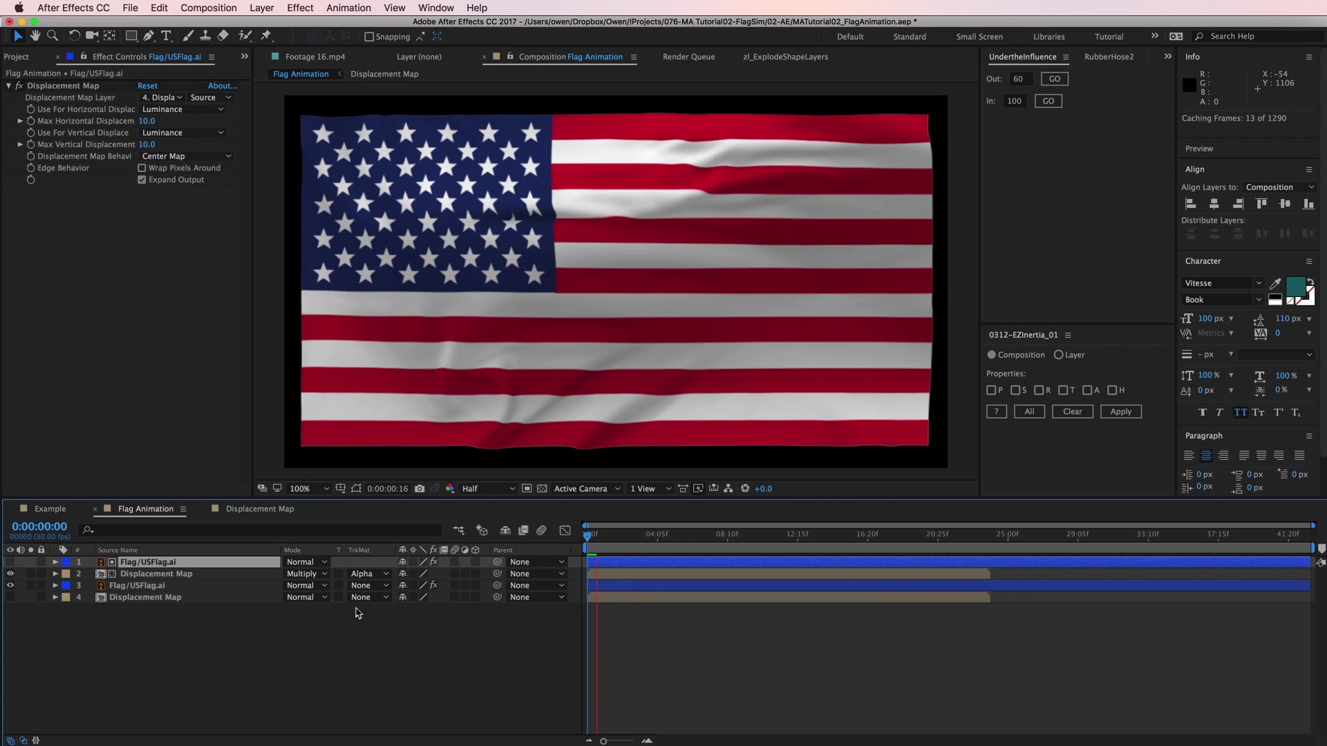